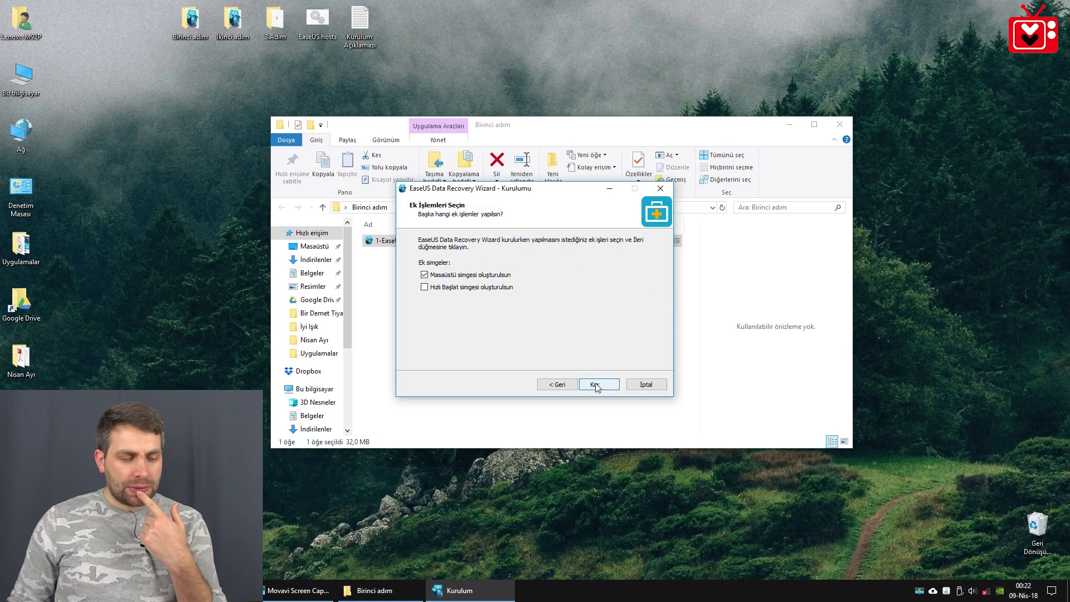
Install EaseUS Data Recovery Wizard with a desktop icon, close the Birinci adım folder and finish the setup.
{"action": "left_click", "coordinate": [596, 385]}
{"action": "left_click", "coordinate": [596, 385]}
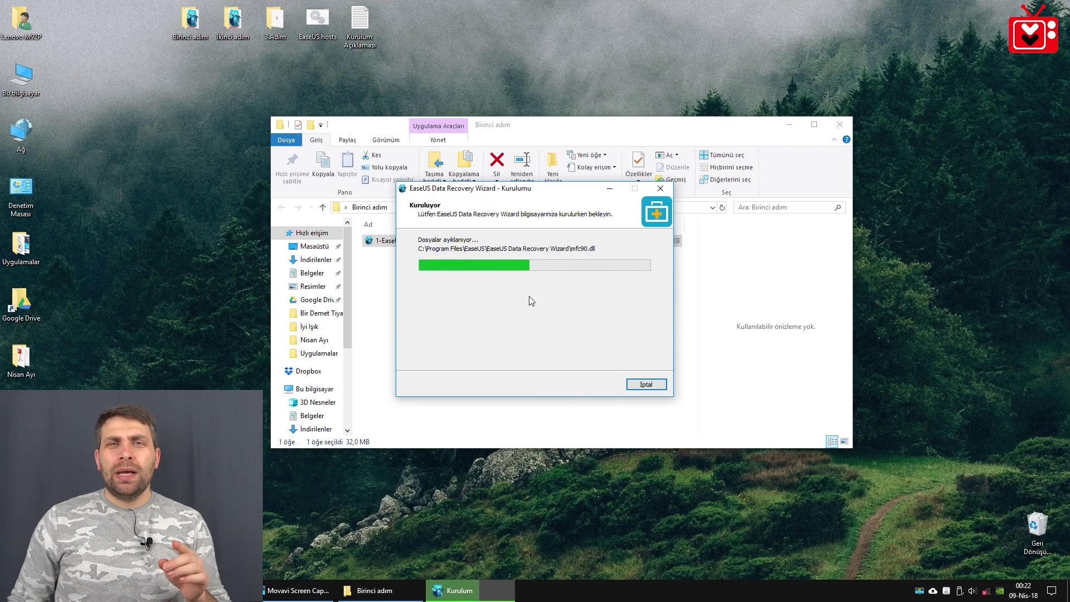
{"action": "left_click", "coordinate": [836, 146]}
{"action": "left_click", "coordinate": [840, 125]}
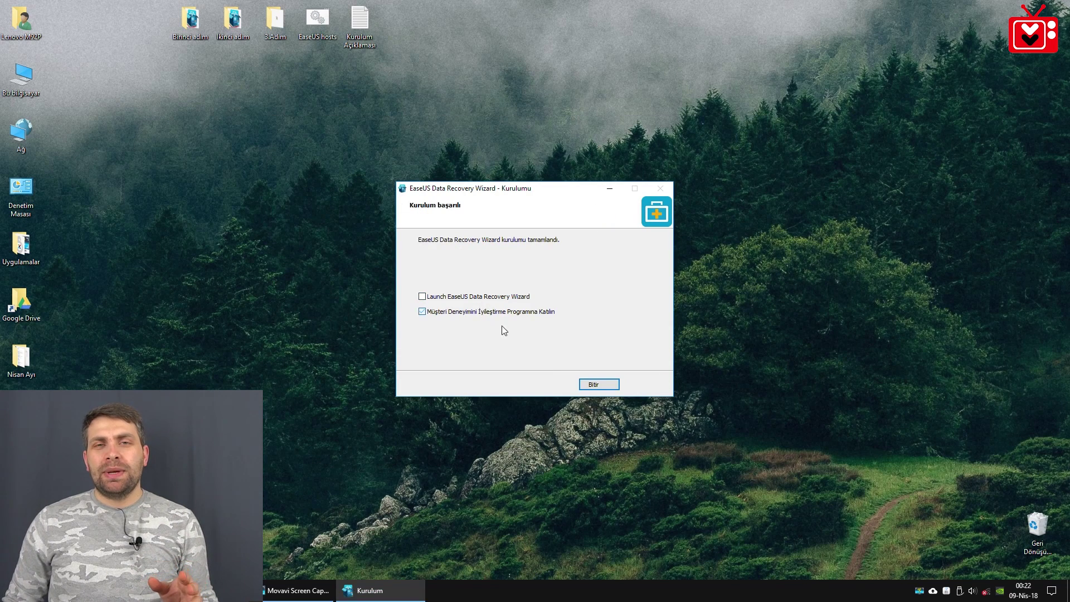
{"action": "left_click", "coordinate": [597, 385]}
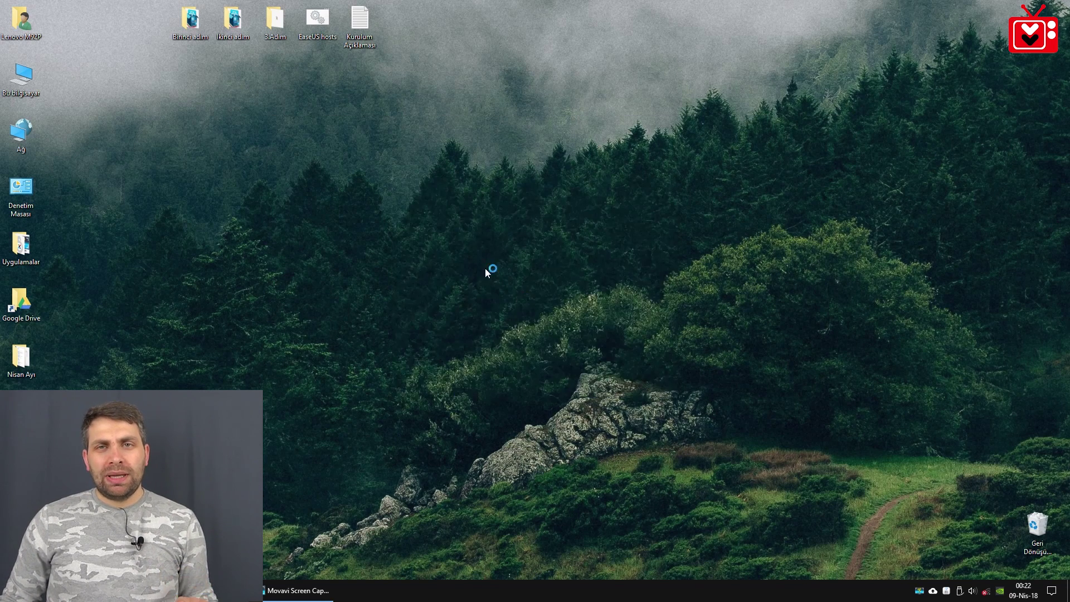
Run the Cracker application from the İkinci adım folder as administrator, accept its licensing notice and close the folder.
{"action": "double_click", "coordinate": [228, 17]}
{"action": "left_click", "coordinate": [1053, 5]}
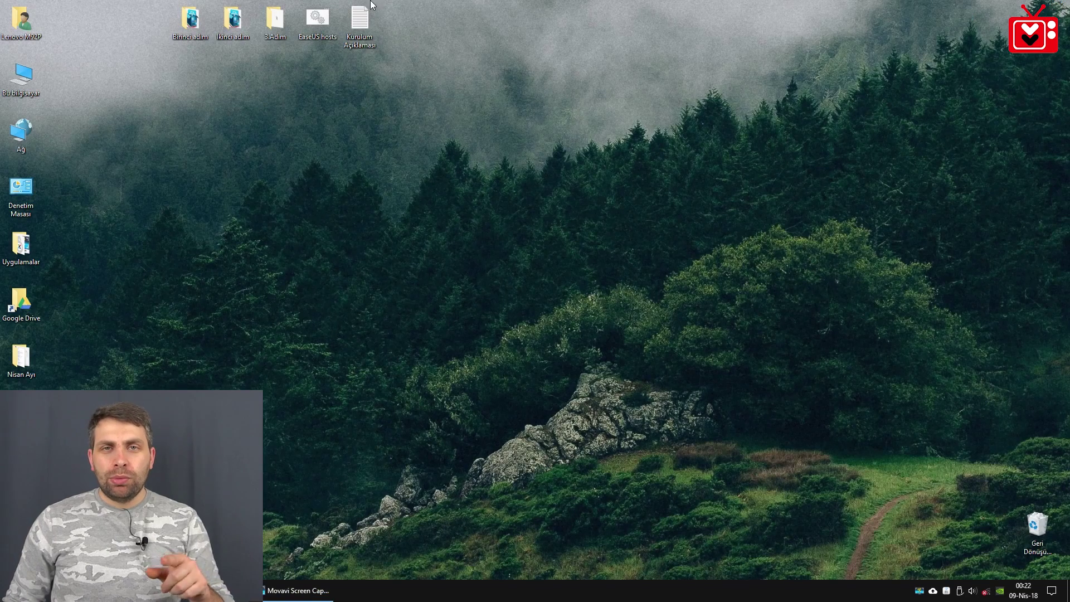
{"action": "double_click", "coordinate": [231, 18]}
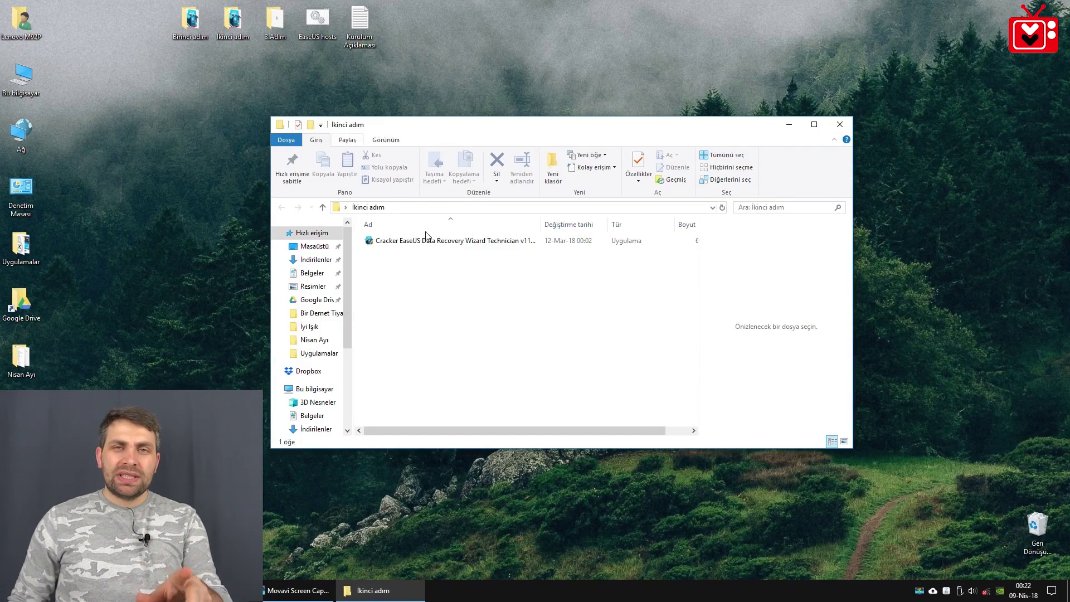
{"action": "right_click", "coordinate": [420, 246]}
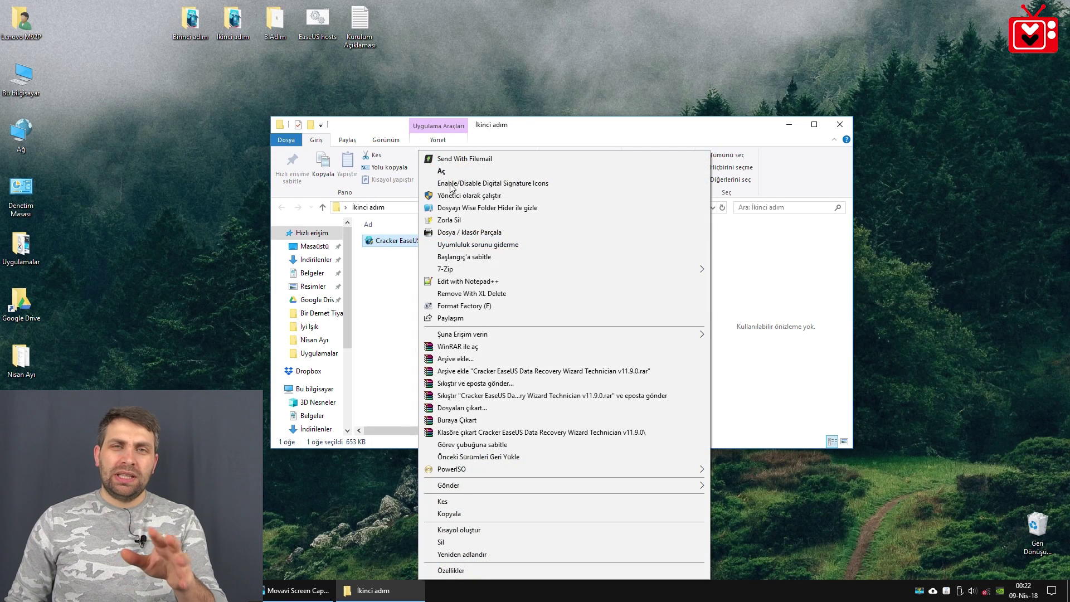
{"action": "left_click", "coordinate": [490, 195]}
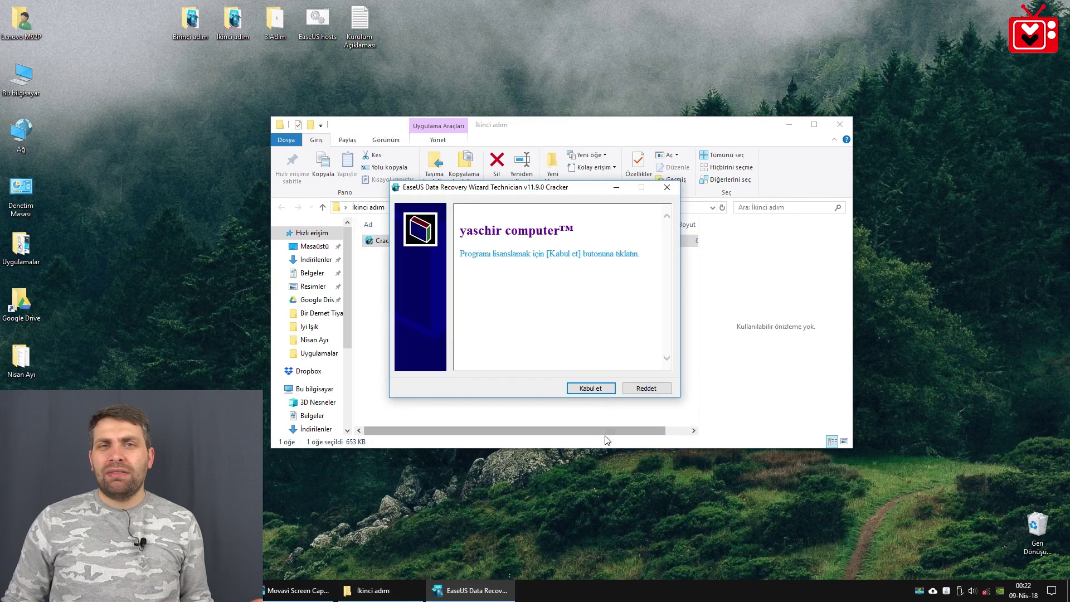
{"action": "left_click", "coordinate": [591, 388]}
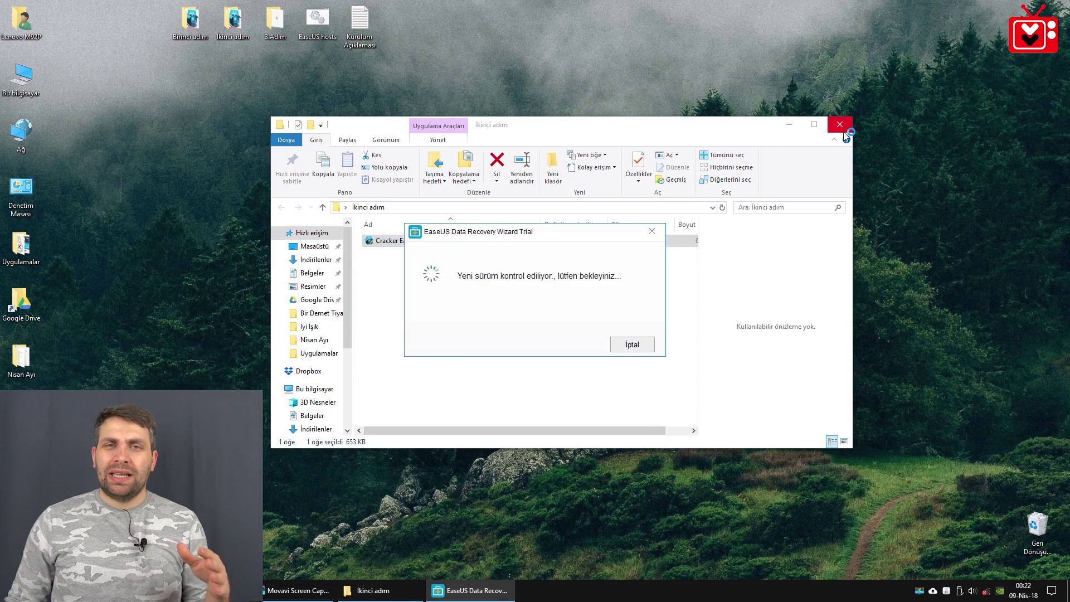
{"action": "left_click", "coordinate": [844, 130]}
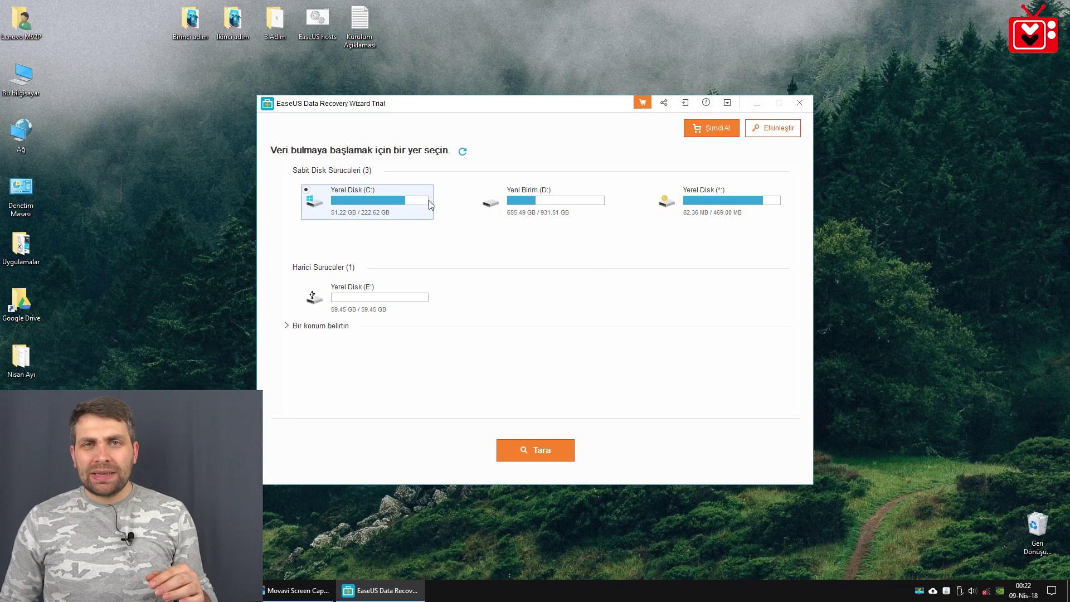
Select the external drive Yerel Disk (E:) as the place to search for lost data.
{"action": "left_click", "coordinate": [558, 212]}
{"action": "left_click", "coordinate": [714, 209]}
{"action": "left_click", "coordinate": [379, 199]}
{"action": "left_click", "coordinate": [376, 296]}
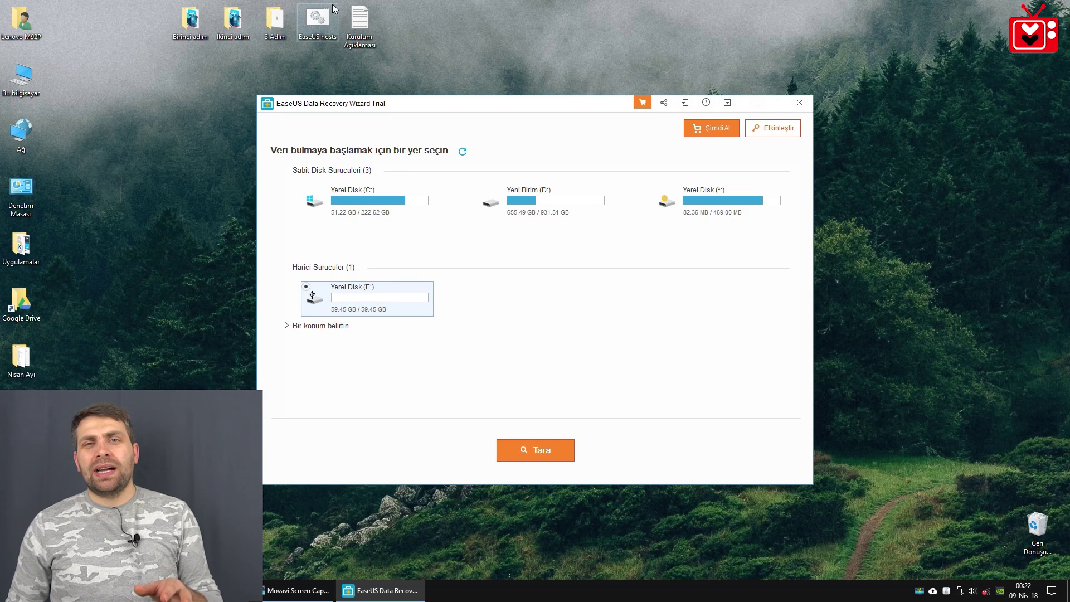
Copy the first Technician licence code from the Kurulum Açıklaması text file and close the file.
{"action": "double_click", "coordinate": [360, 19]}
{"action": "left_click_drag", "start_coordinate": [321, 344], "coordinate": [175, 344]}
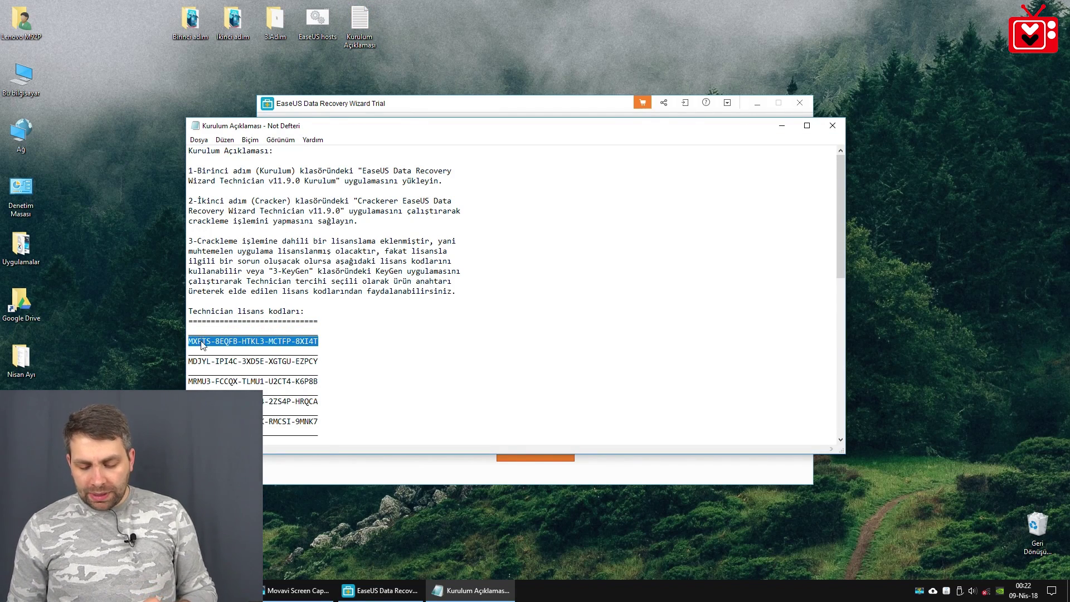
{"action": "right_click", "coordinate": [202, 345]}
{"action": "left_click", "coordinate": [227, 377]}
{"action": "left_click", "coordinate": [833, 125]}
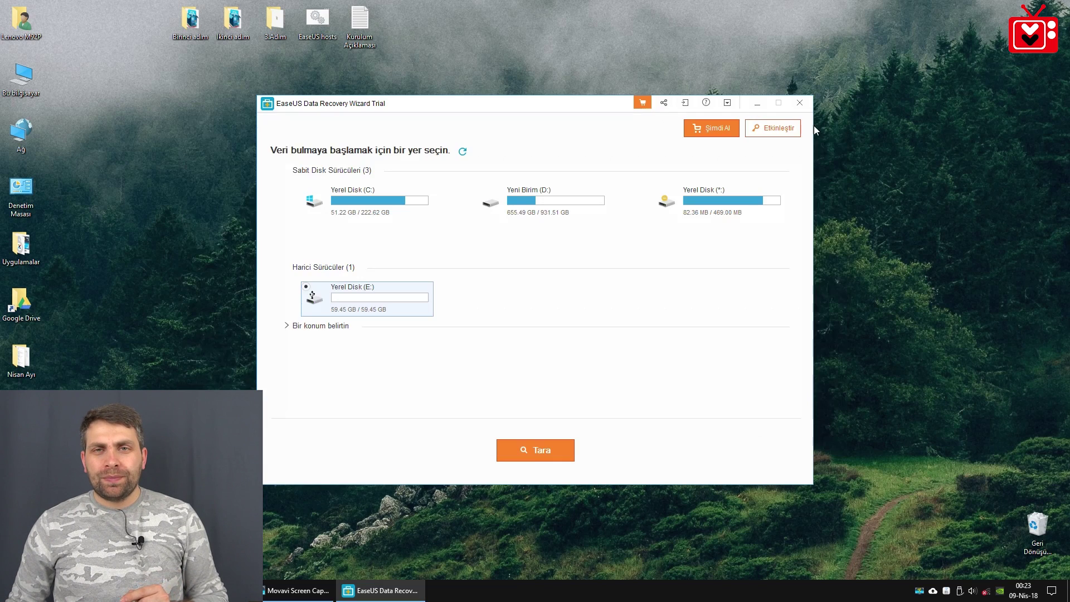
Activate the trial version by pasting the copied licence code into the Lisans Kodu field.
{"action": "left_click", "coordinate": [783, 131]}
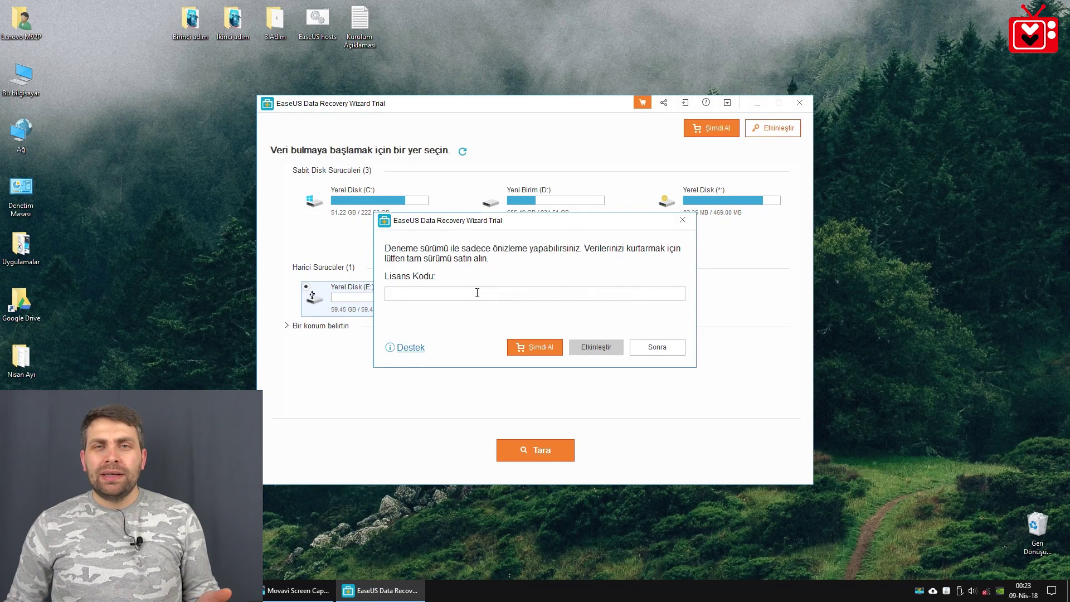
{"action": "right_click", "coordinate": [477, 293]}
{"action": "left_click", "coordinate": [549, 340]}
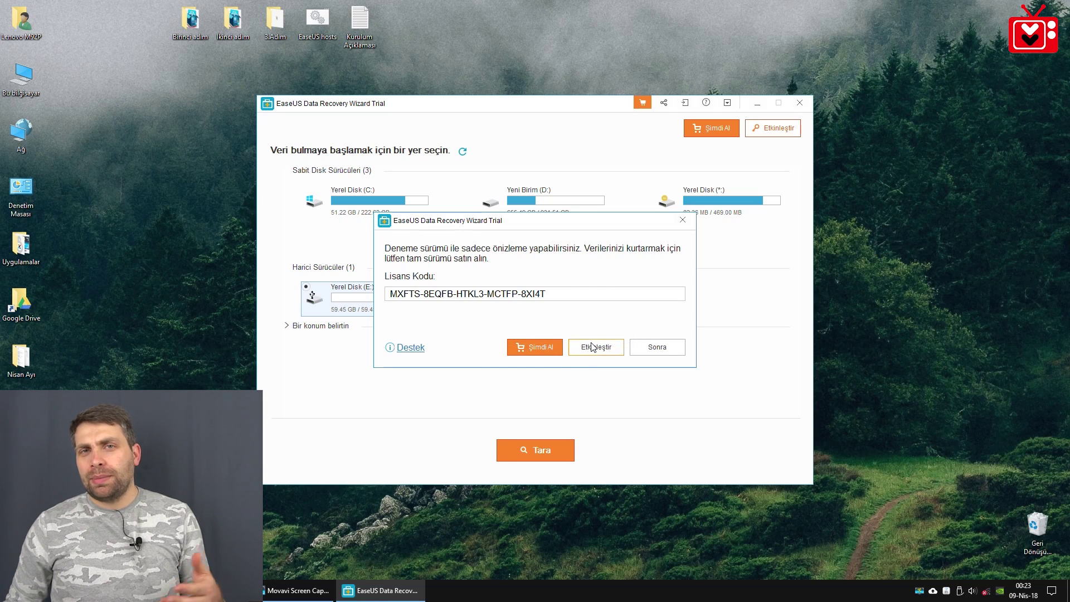
{"action": "left_click", "coordinate": [592, 347]}
{"action": "left_click", "coordinate": [658, 353]}
Select the external drive Yerel Disk (E:) and scan it for lost files.
{"action": "left_click", "coordinate": [517, 204]}
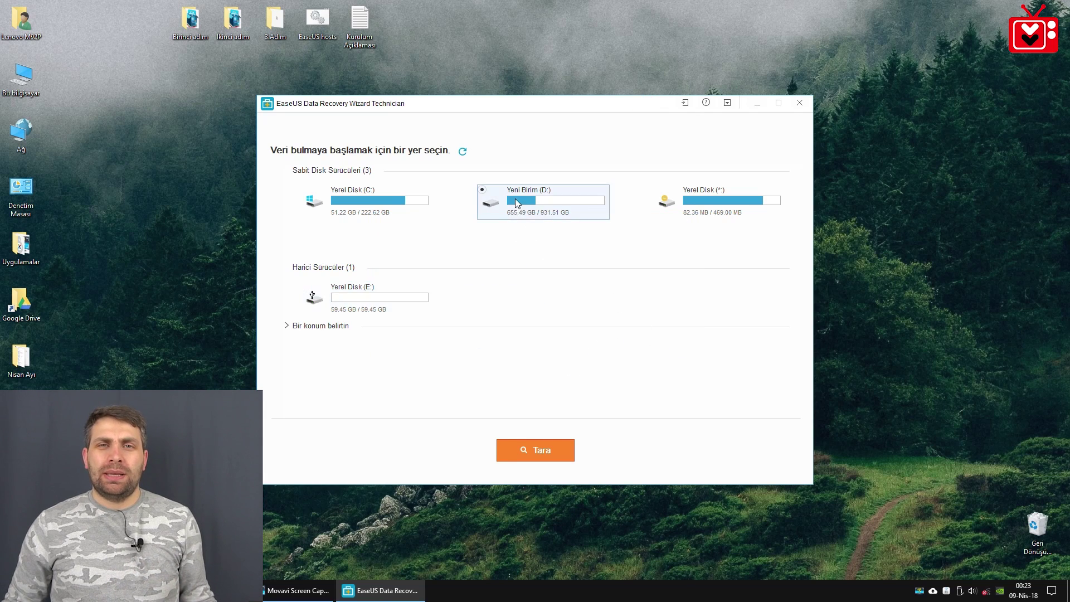
{"action": "left_click", "coordinate": [717, 227]}
{"action": "left_click", "coordinate": [374, 305]}
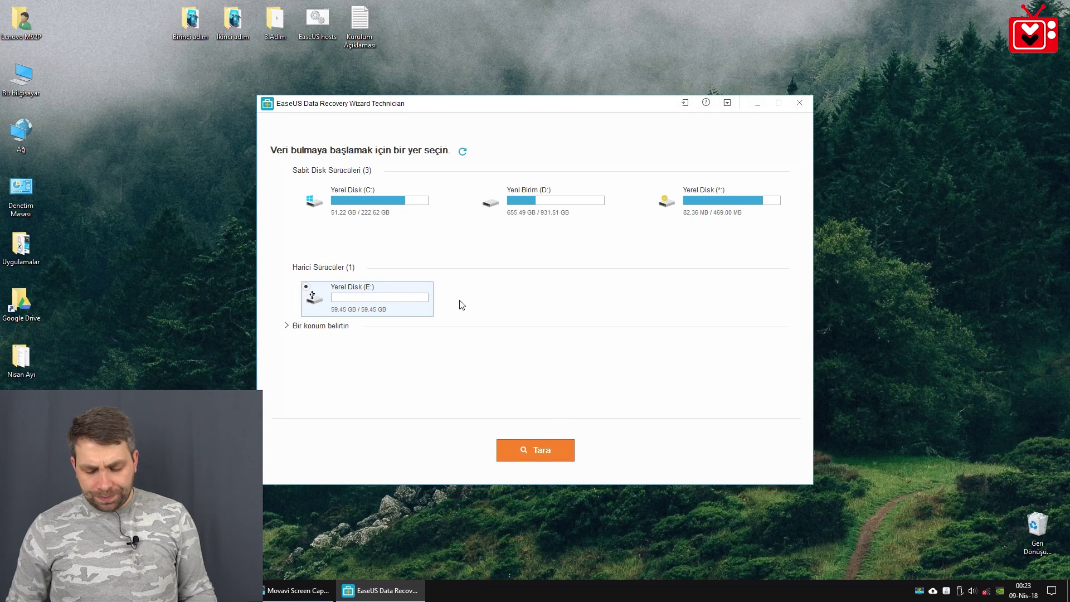
{"action": "left_click", "coordinate": [552, 450]}
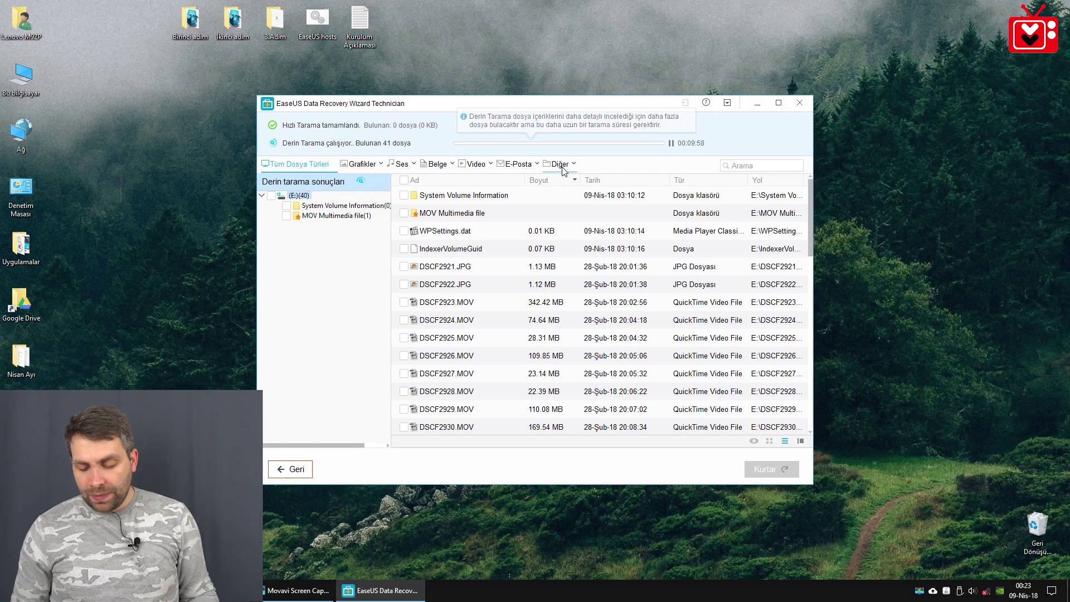
Check the System Volume Information and MOV Multimedia file folders in the deep scan results and dismiss the notice.
{"action": "left_click", "coordinate": [323, 206]}
{"action": "left_click", "coordinate": [329, 215]}
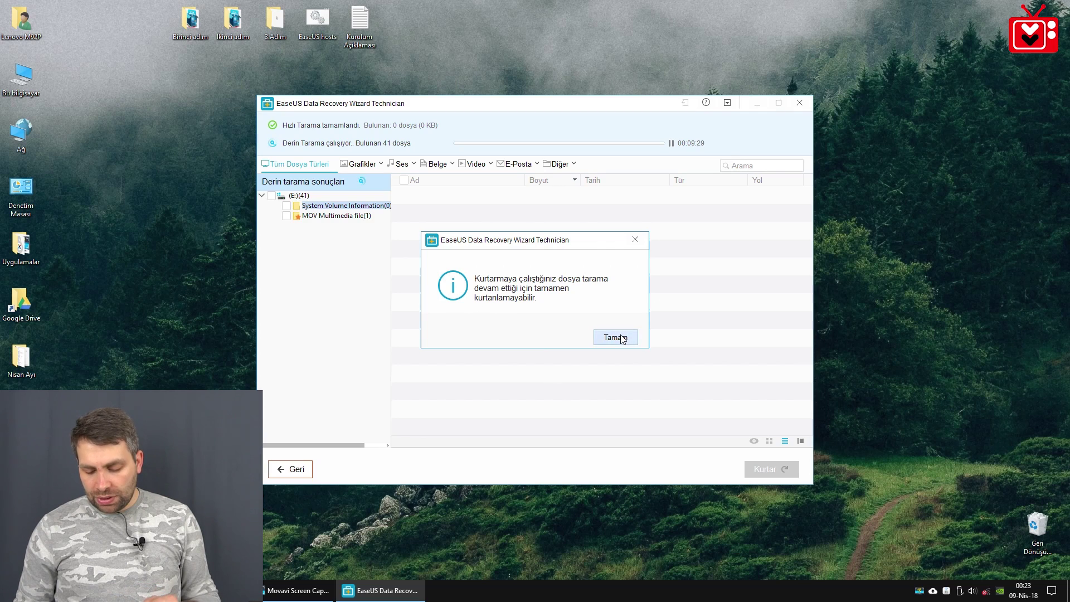
{"action": "left_click", "coordinate": [614, 337]}
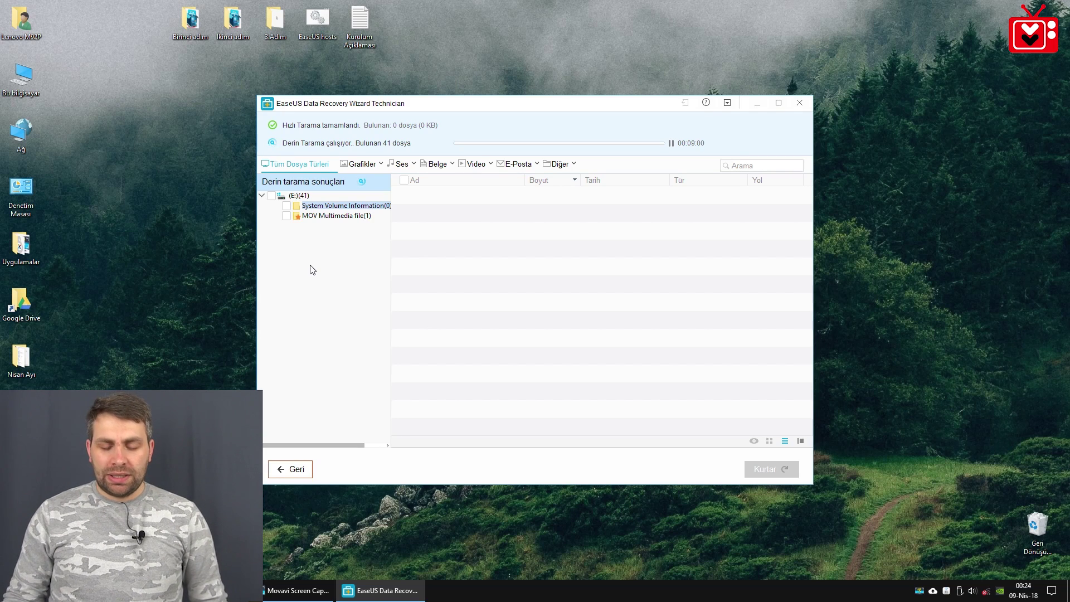
Look through the scan results by file type: graphics, audio, documents, video, e-mail and other, ending with all file types.
{"action": "left_click", "coordinate": [362, 163]}
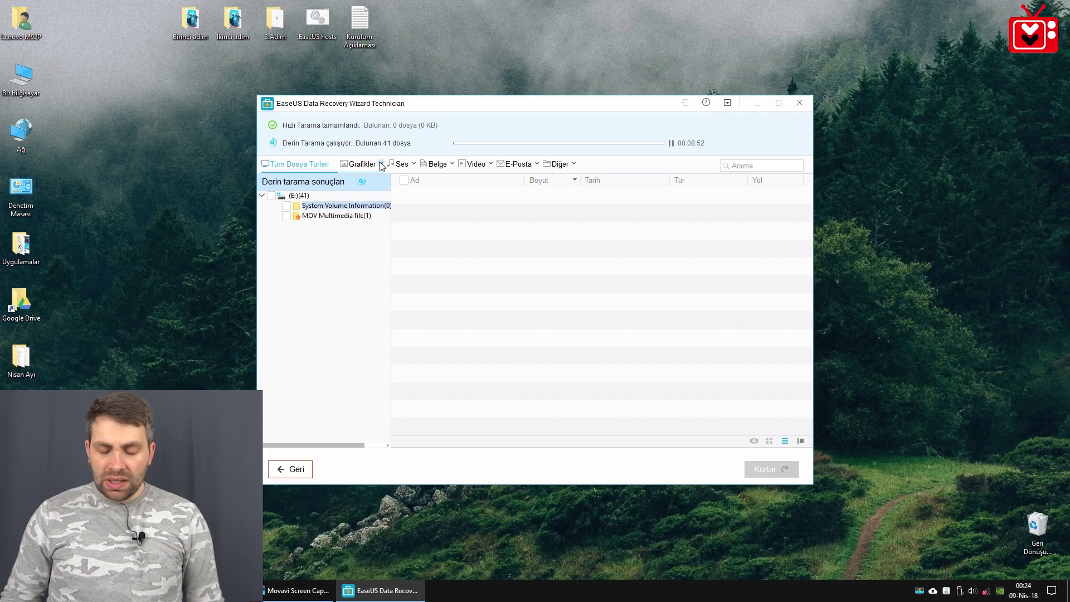
{"action": "left_click", "coordinate": [403, 163]}
{"action": "left_click", "coordinate": [437, 163]}
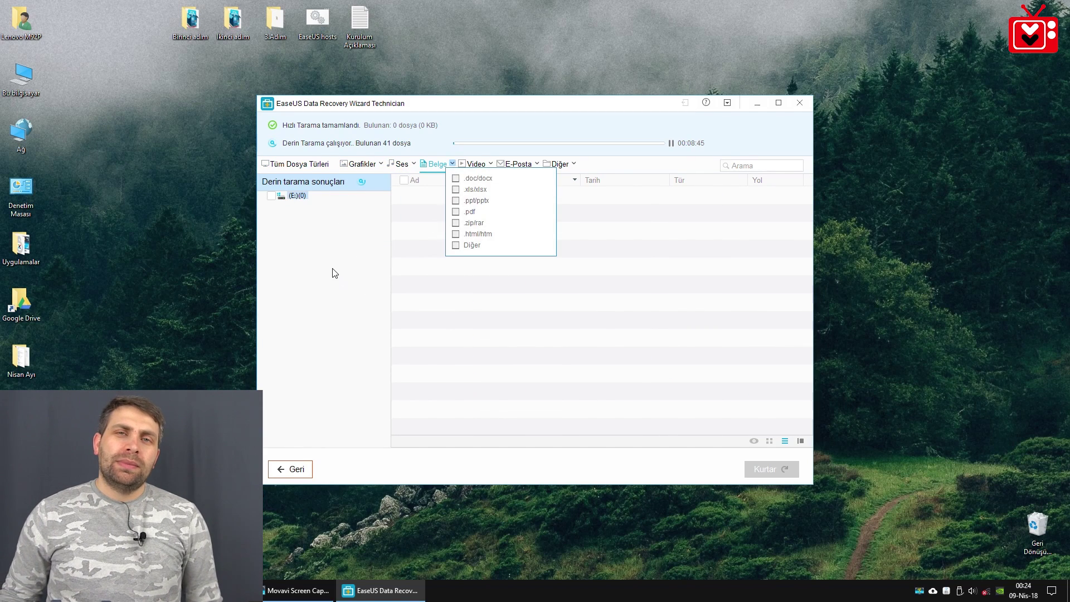
{"action": "left_click", "coordinate": [476, 163]}
{"action": "left_click", "coordinate": [517, 163]}
{"action": "left_click", "coordinate": [560, 163]}
{"action": "left_click", "coordinate": [299, 164]}
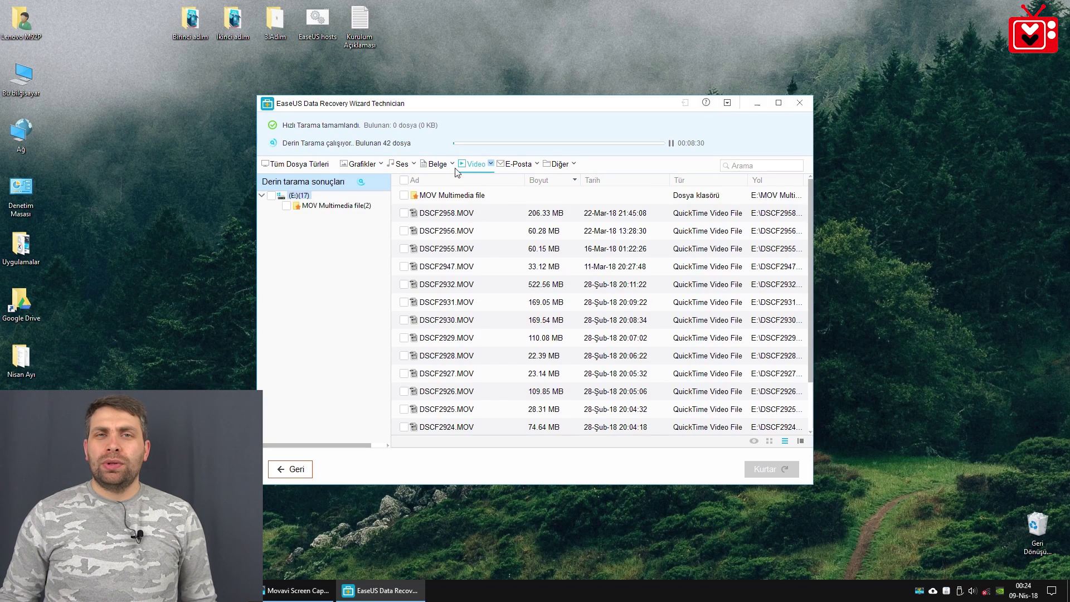
Maximise the recovery window and list all files found on drive (E:).
{"action": "left_click", "coordinate": [774, 103]}
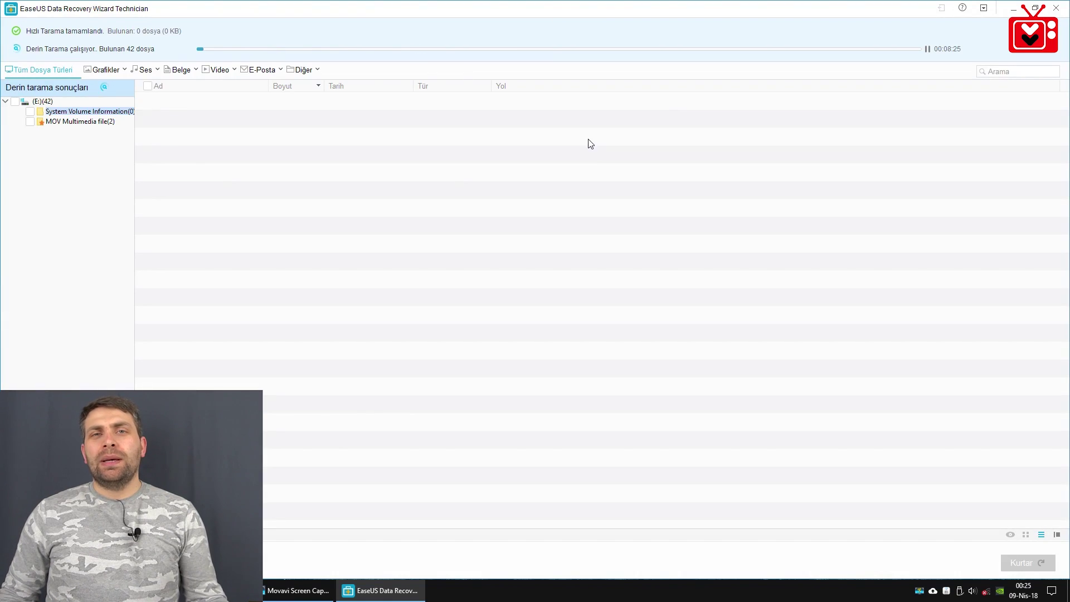
{"action": "left_click", "coordinate": [21, 102]}
{"action": "scroll", "coordinate": [241, 279], "scroll_direction": "down", "scroll_amount": 5}
{"action": "scroll", "coordinate": [242, 279], "scroll_direction": "up", "scroll_amount": 5}
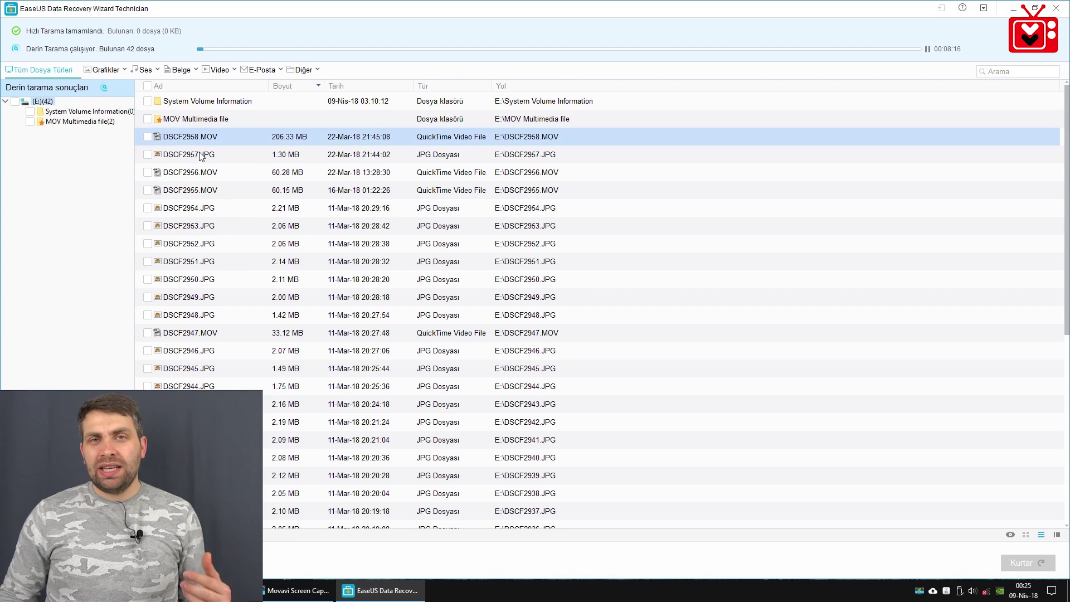
{"action": "left_click", "coordinate": [147, 137]}
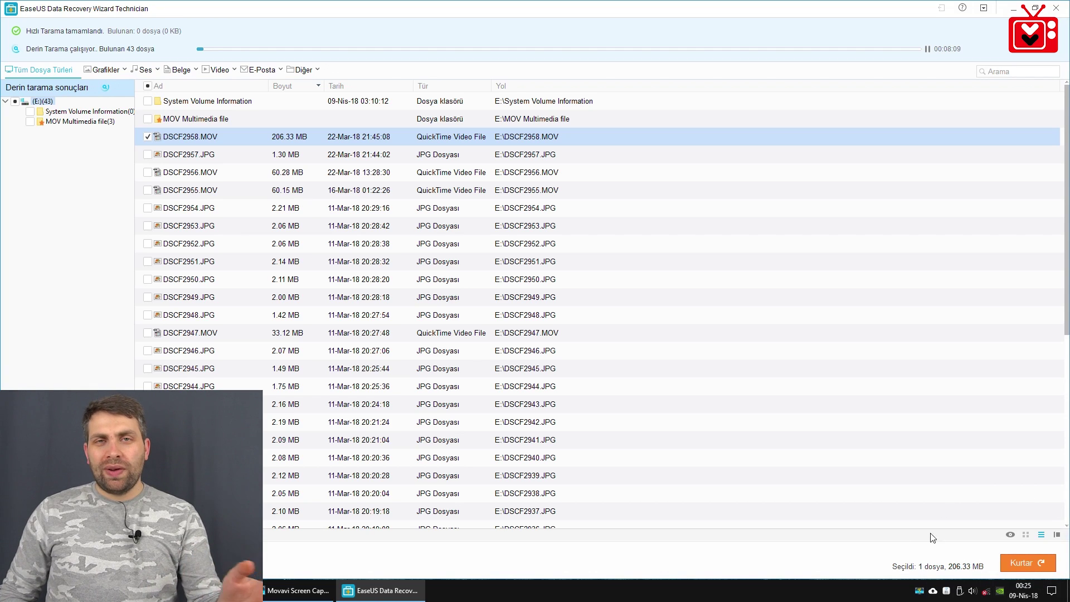
{"action": "left_click", "coordinate": [1034, 564]}
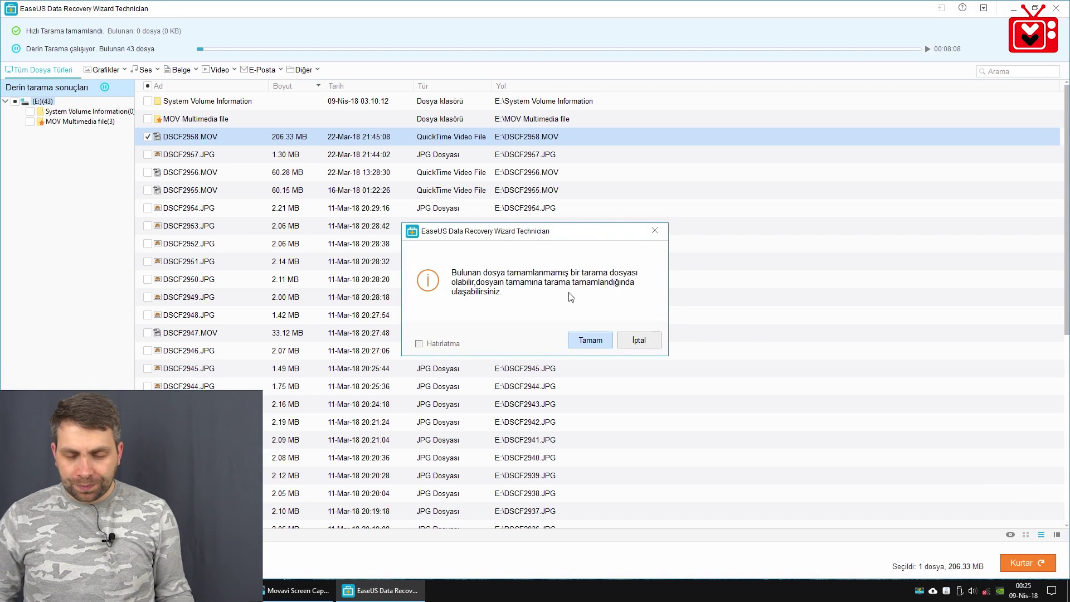
{"action": "left_click", "coordinate": [641, 340]}
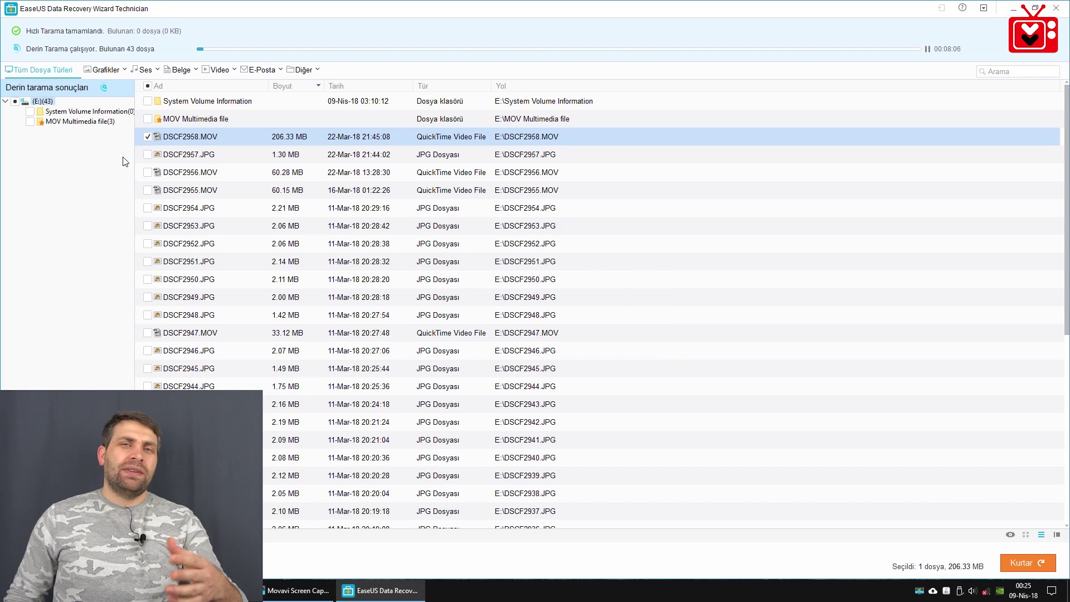
{"action": "left_click", "coordinate": [147, 139]}
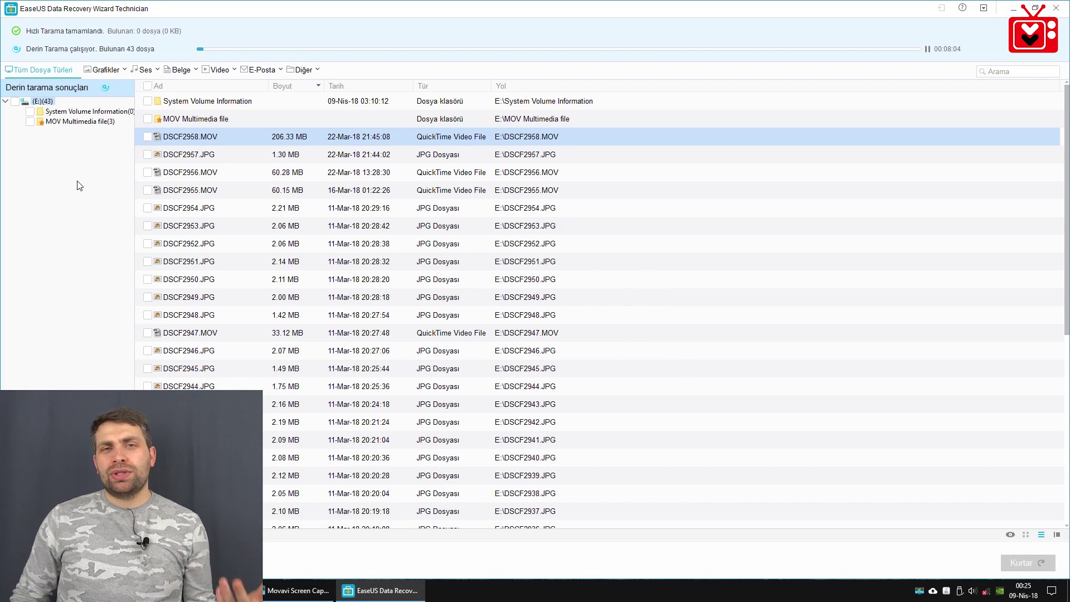
{"action": "left_click", "coordinate": [217, 156]}
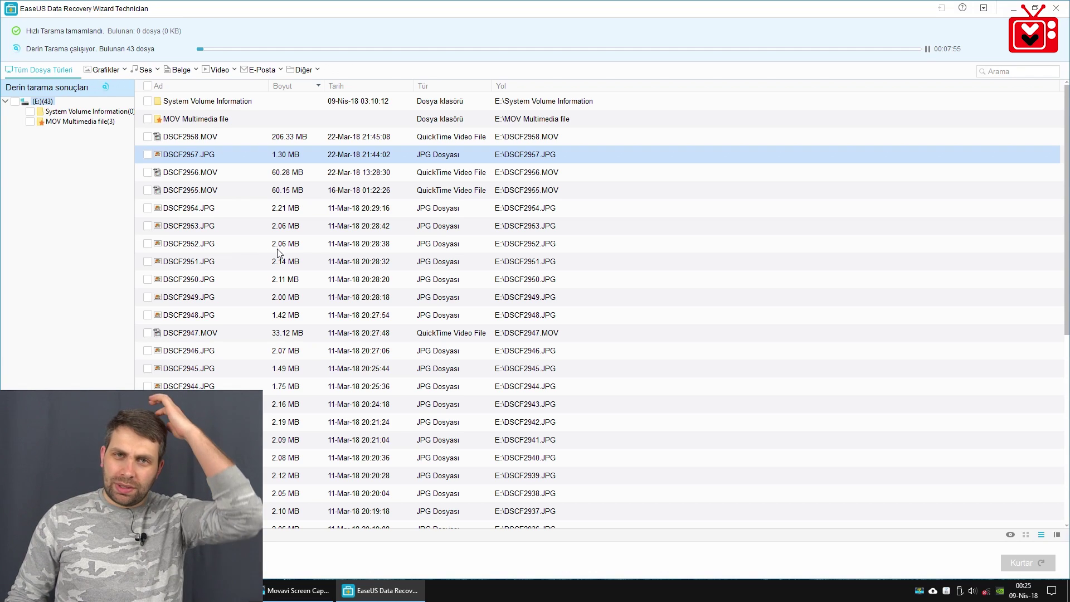
Recover DSCF2947.MOV from the scan results to the desktop (Masaüstü).
{"action": "left_click", "coordinate": [147, 333]}
{"action": "left_click", "coordinate": [1012, 560]}
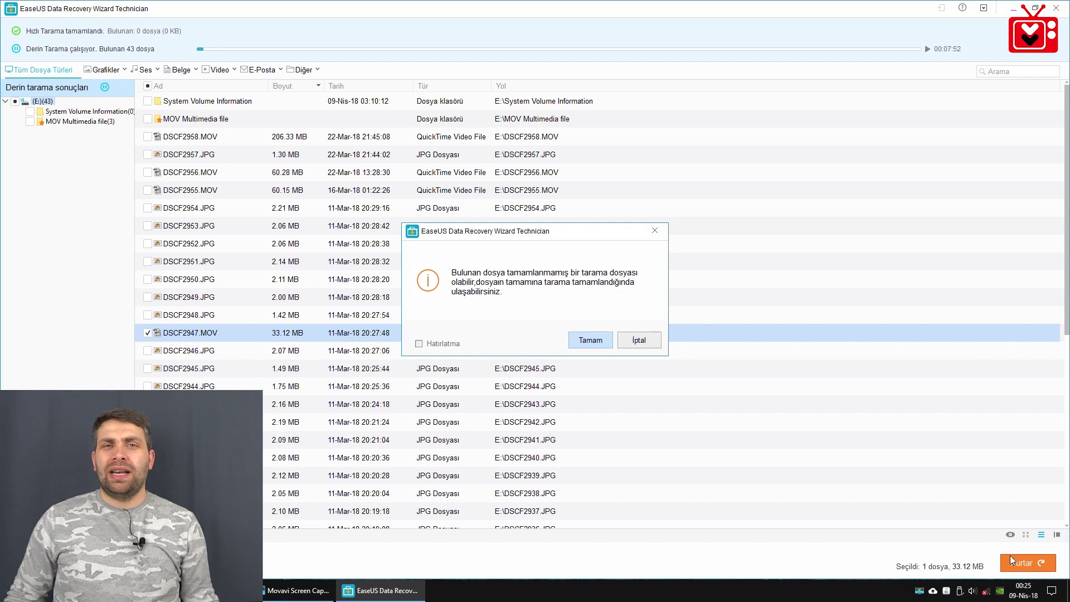
{"action": "left_click", "coordinate": [590, 339]}
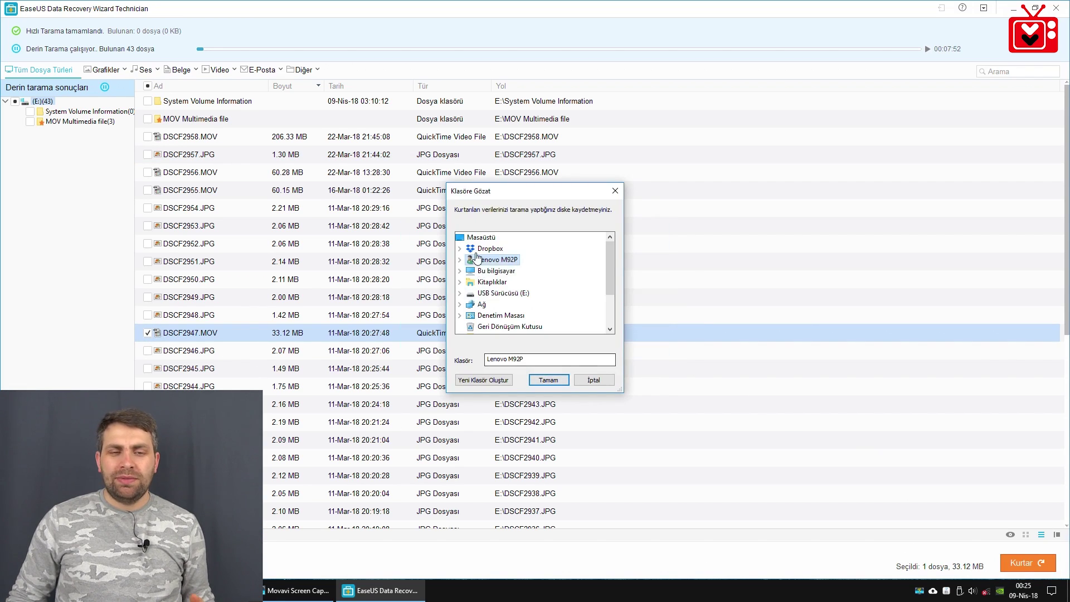
{"action": "left_click", "coordinate": [475, 239]}
{"action": "left_click", "coordinate": [548, 379]}
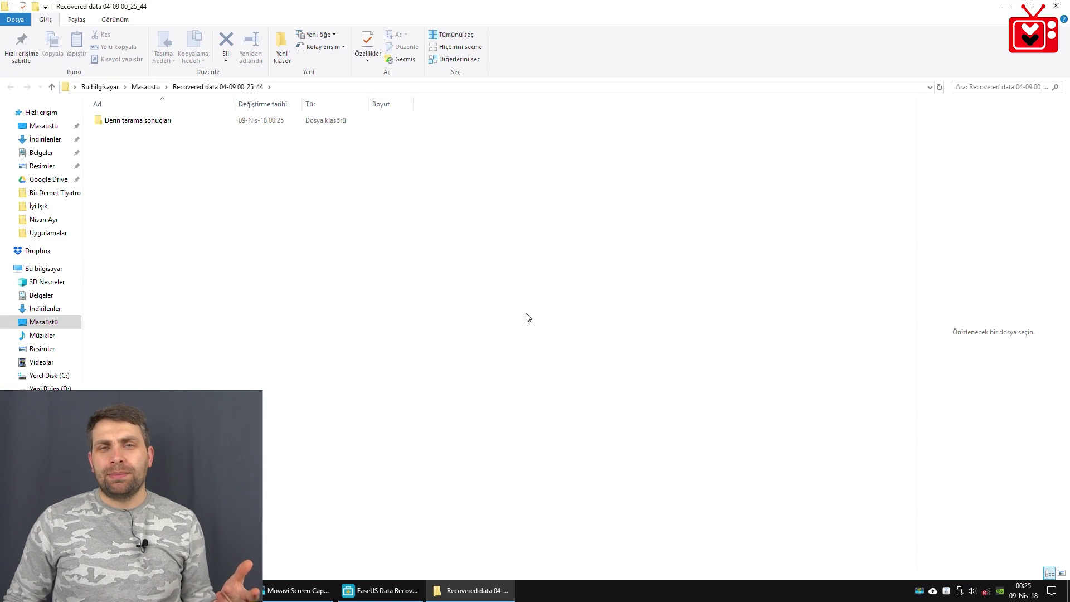
Open the Derin tarama sonuçları folder and its partition subfolder, and select the recovered DSCF2947 video.
{"action": "left_click", "coordinate": [161, 119]}
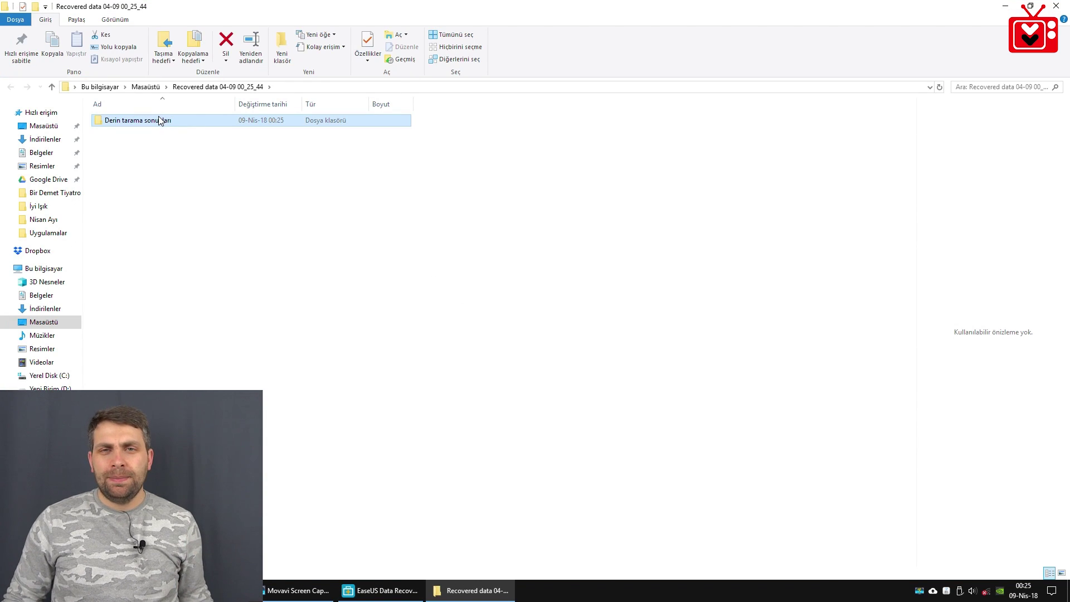
{"action": "double_click", "coordinate": [160, 120]}
{"action": "double_click", "coordinate": [163, 123]}
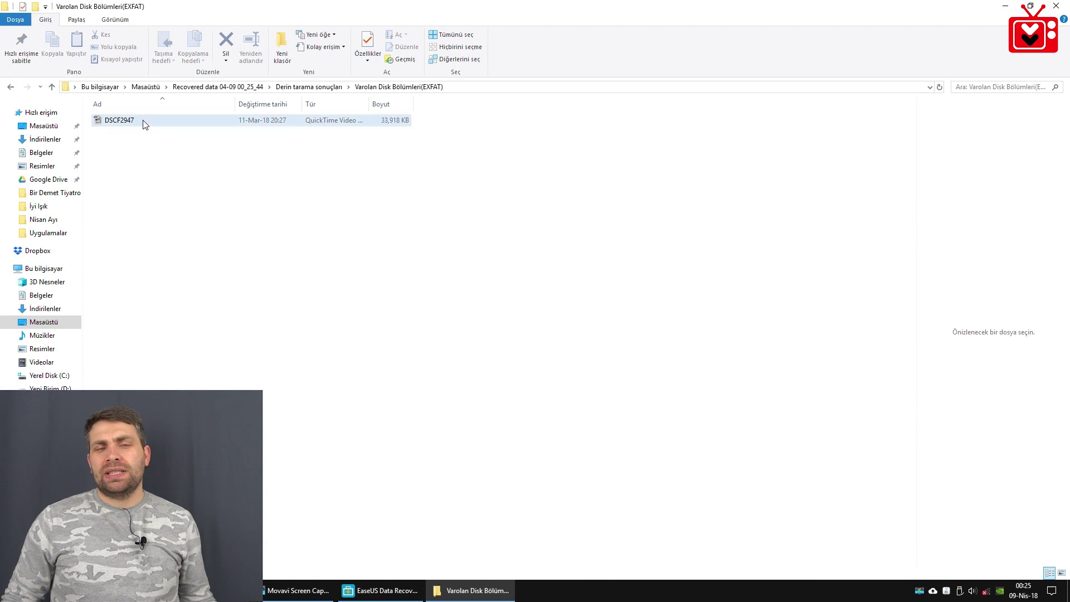
{"action": "left_click", "coordinate": [143, 124]}
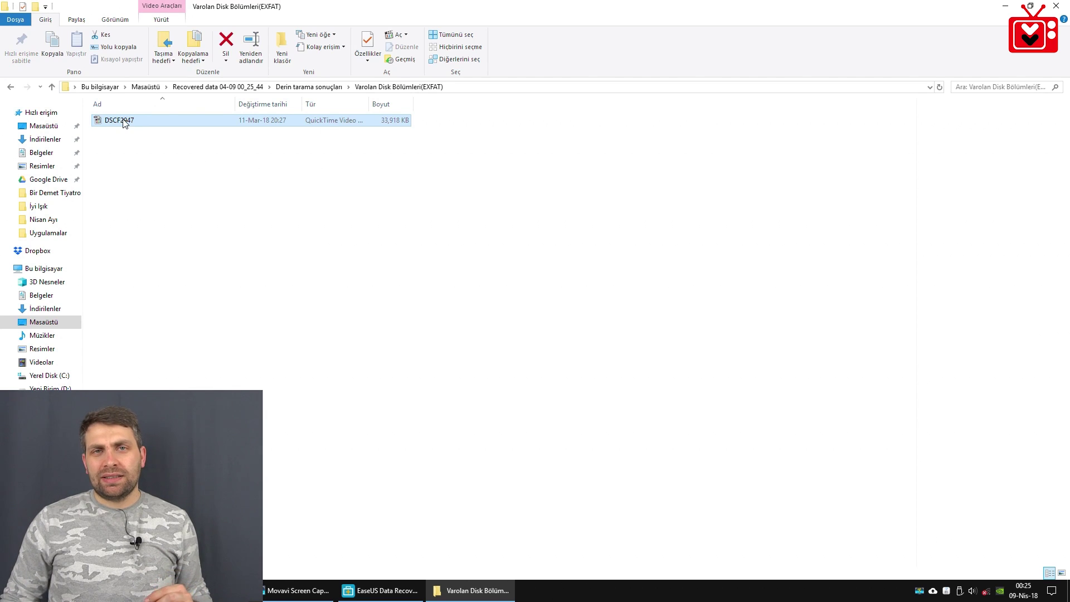
Close the folder window with the recovered video and dismiss the recovery completion message.
{"action": "left_click", "coordinate": [1062, 7]}
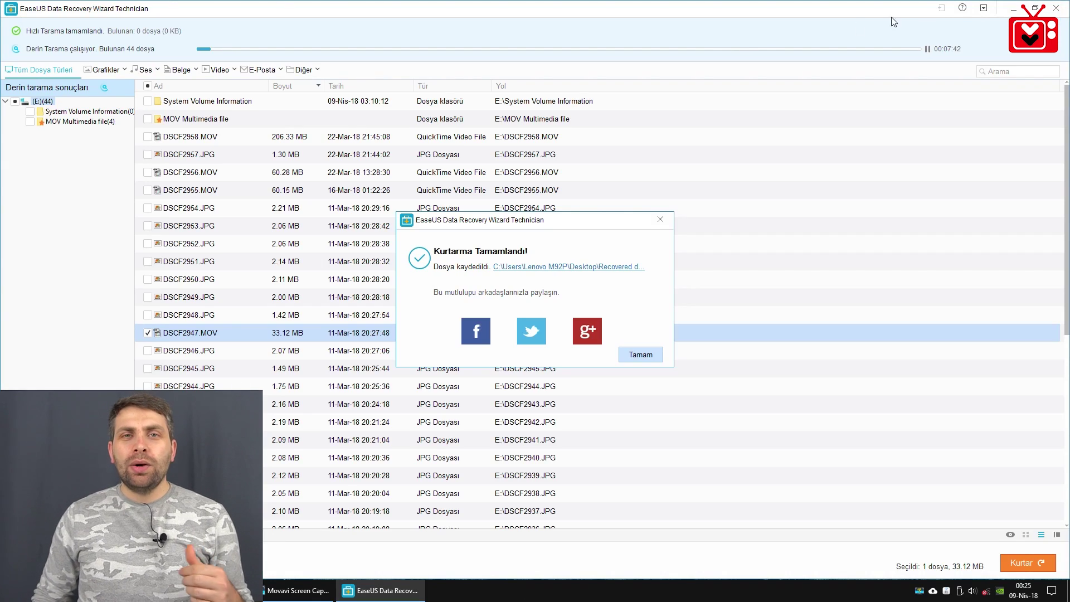
{"action": "left_click", "coordinate": [641, 354]}
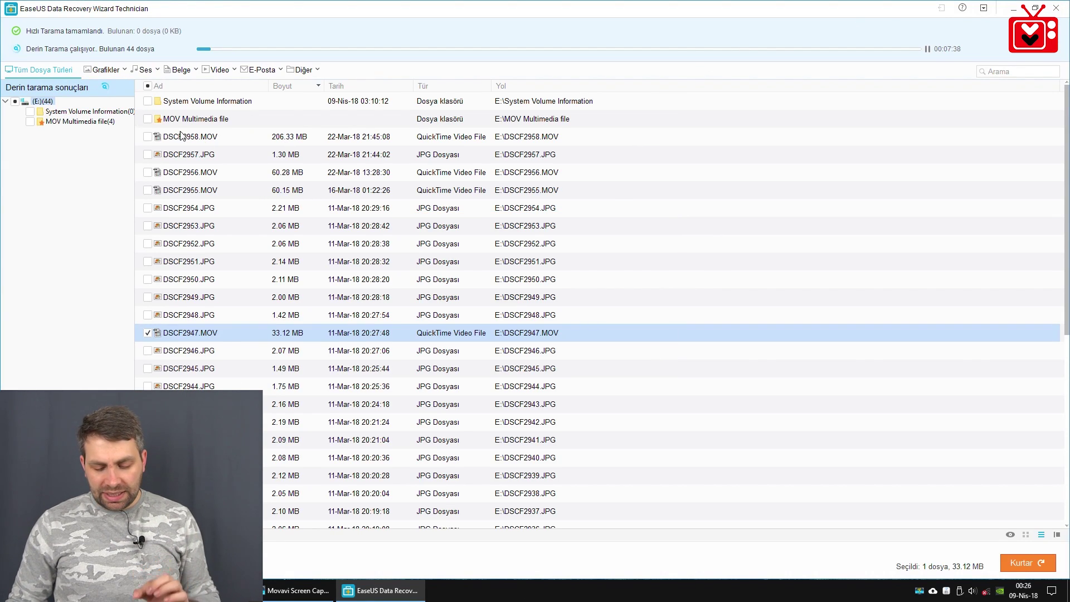
Look through the scan results by file type: graphics, audio, documents, video and other, ending with all file types.
{"action": "left_click", "coordinate": [95, 69]}
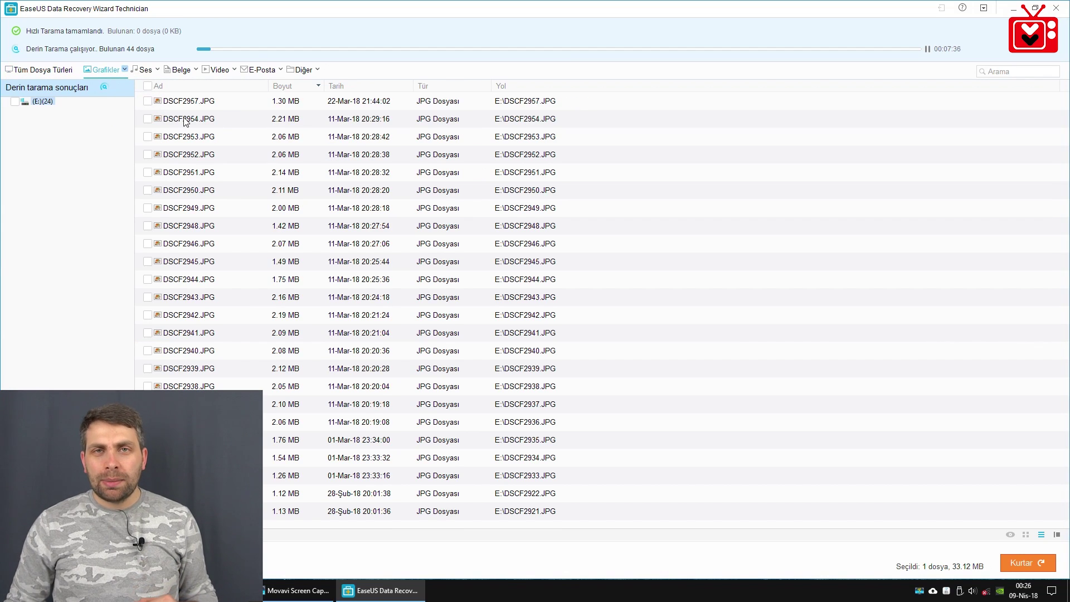
{"action": "left_click", "coordinate": [145, 69]}
{"action": "left_click", "coordinate": [181, 69]}
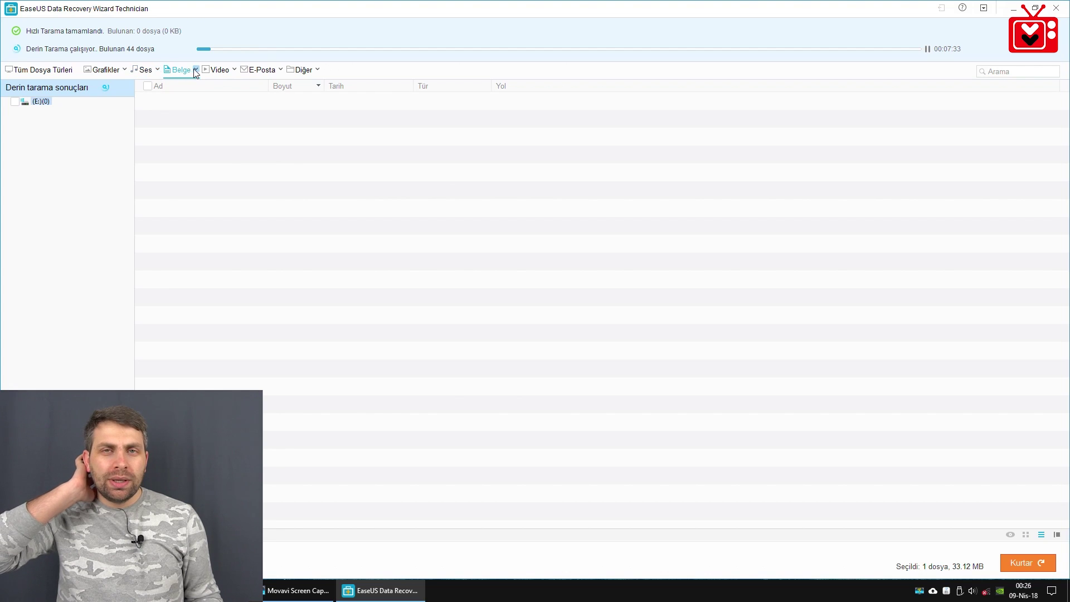
{"action": "left_click", "coordinate": [219, 69]}
{"action": "left_click", "coordinate": [302, 69]}
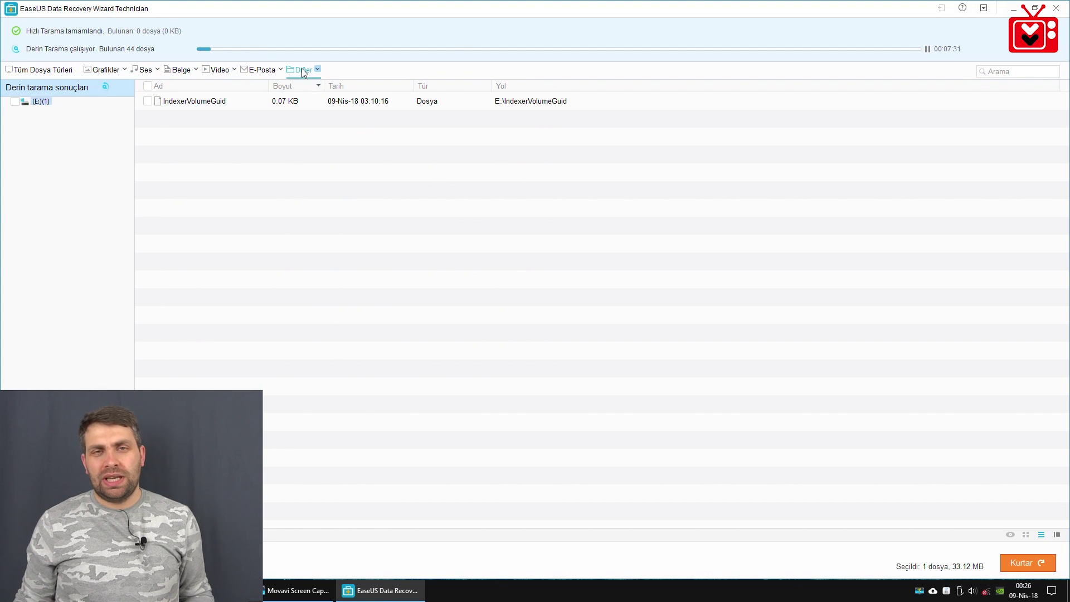
{"action": "left_click", "coordinate": [39, 69]}
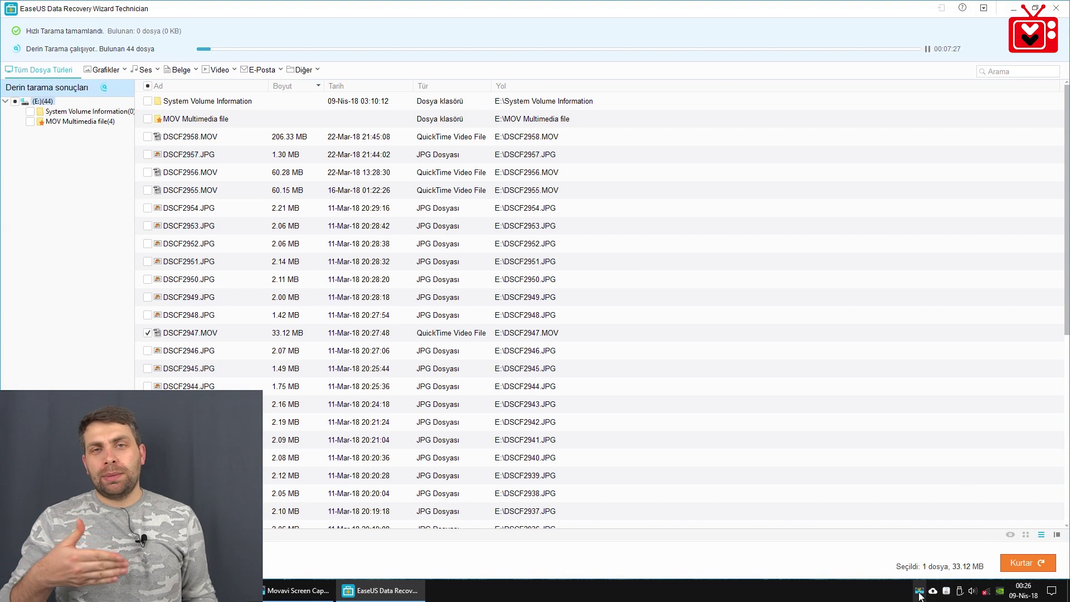
{"action": "left_click", "coordinate": [1034, 7]}
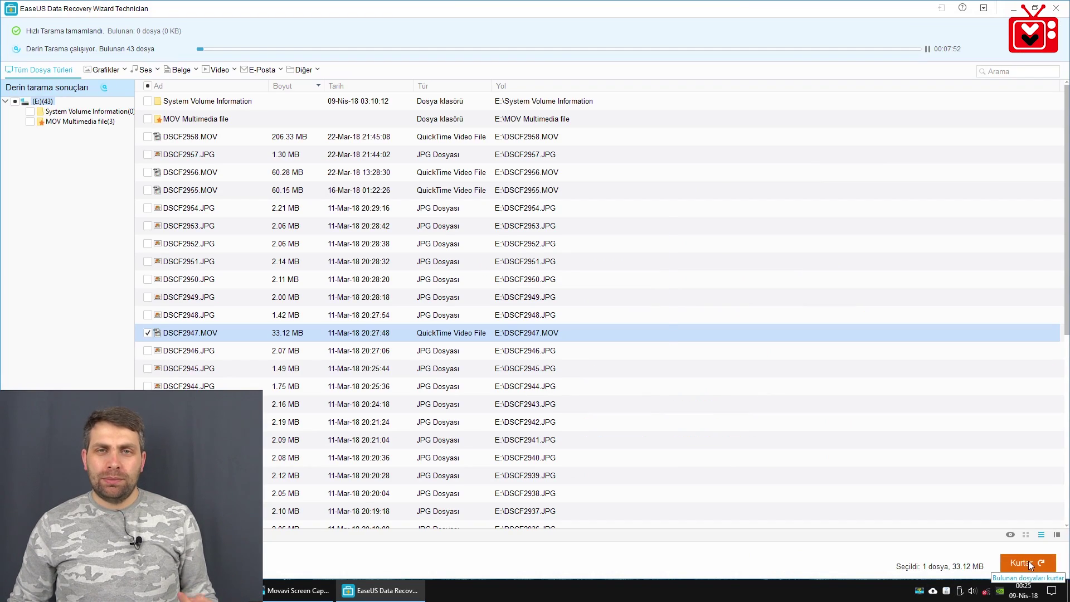
Recover the checked DSCF2947.MOV from the scan results to the desktop (Masaüstü).
{"action": "left_click", "coordinate": [1028, 561]}
{"action": "left_click", "coordinate": [589, 339]}
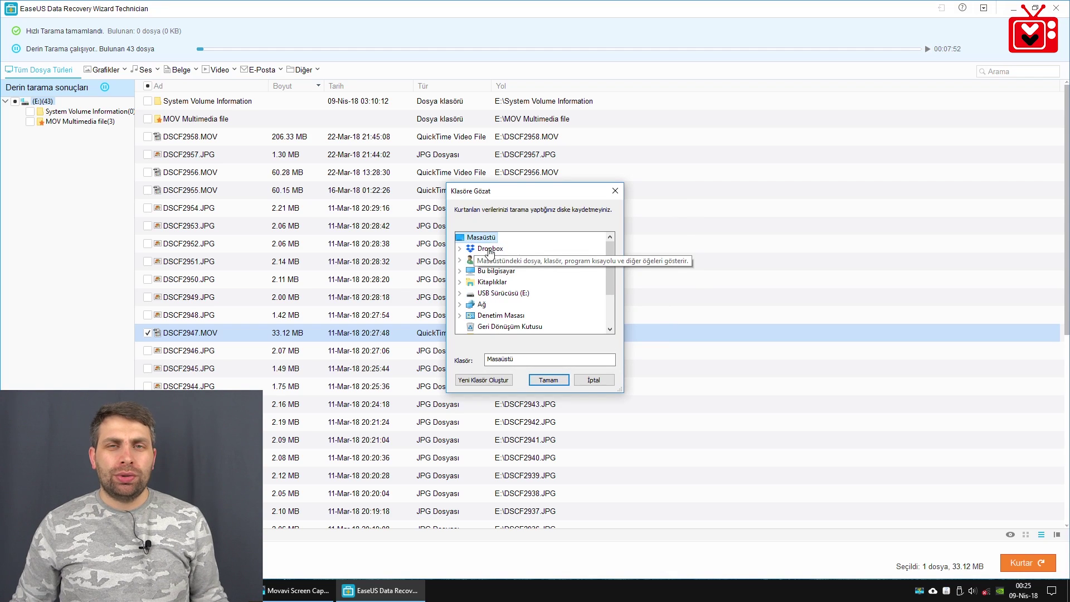
{"action": "left_click", "coordinate": [547, 379]}
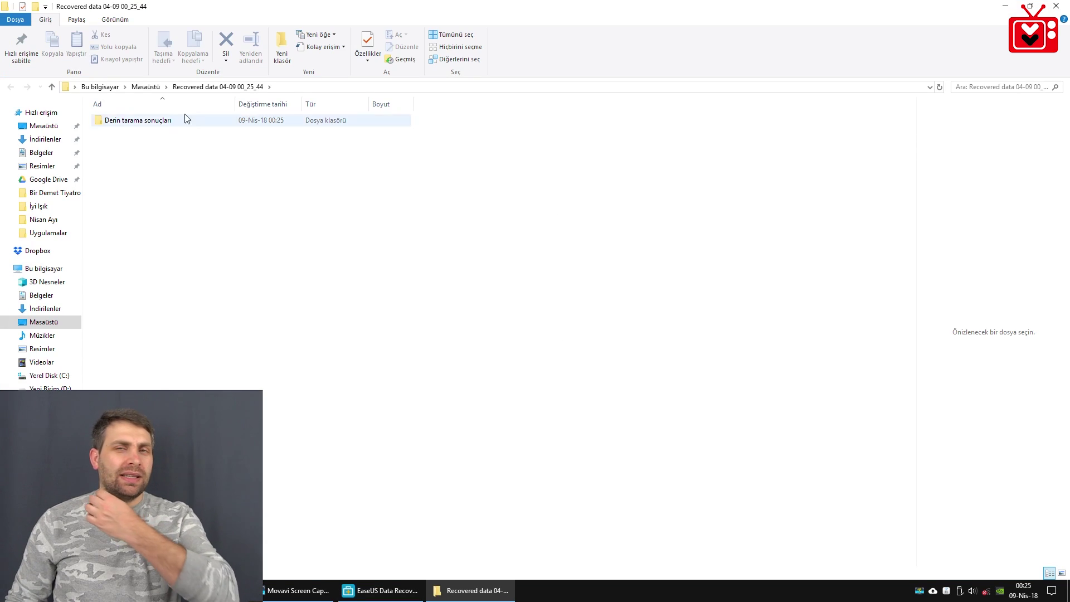
Open the Derin tarama sonuçları folder and its Varolan Disk Bölümleri(EXFAT) subfolder to check the recovered video.
{"action": "double_click", "coordinate": [158, 120]}
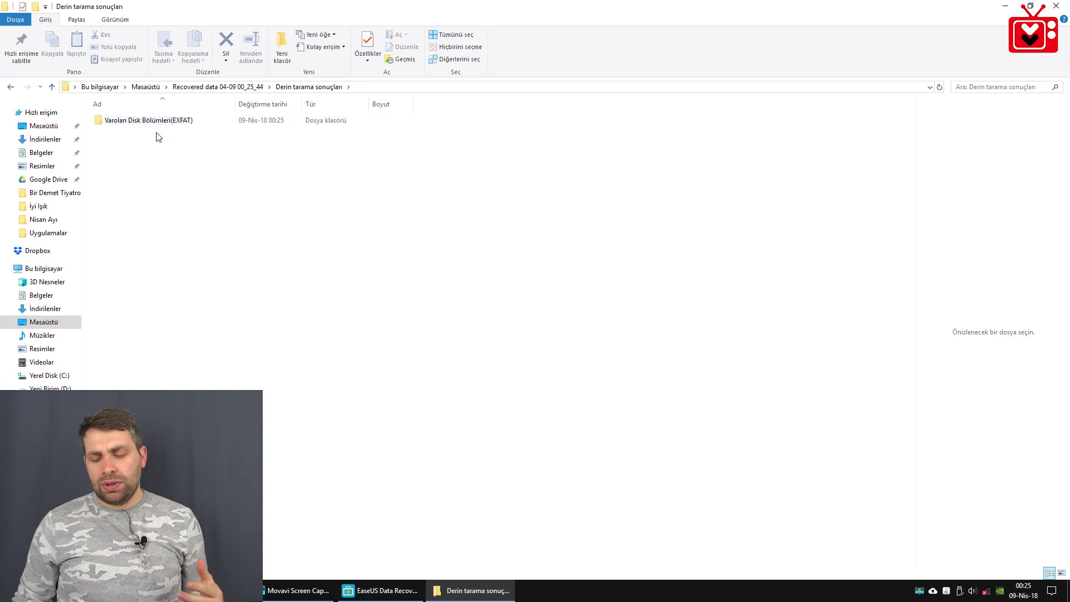
{"action": "double_click", "coordinate": [164, 123]}
{"action": "left_click", "coordinate": [145, 121]}
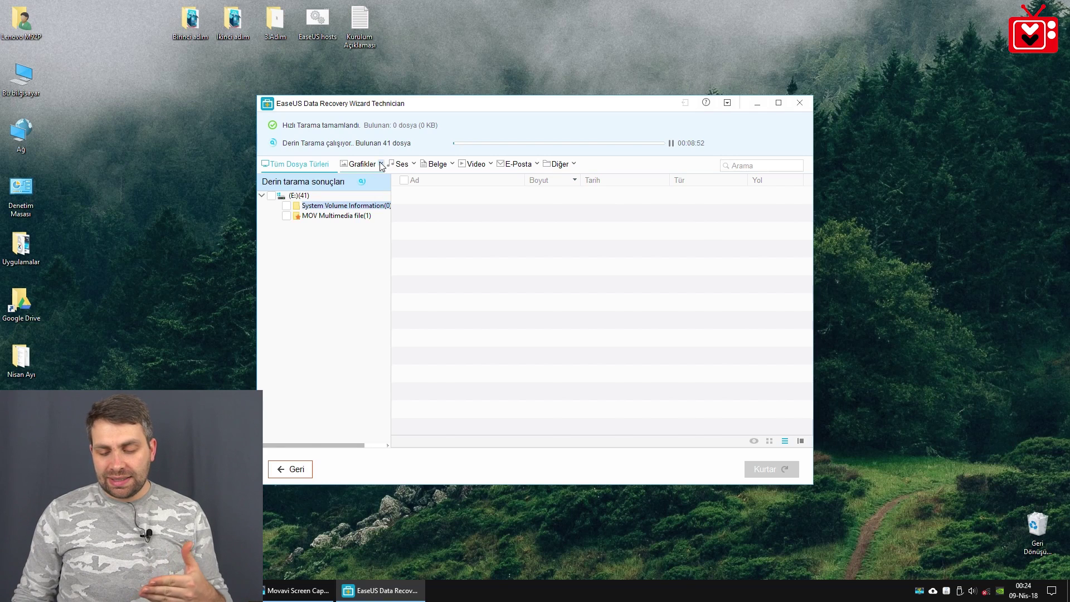
Look through the deep scan results by category: graphics, audio, documents, video, e-mail and other.
{"action": "left_click", "coordinate": [382, 164]}
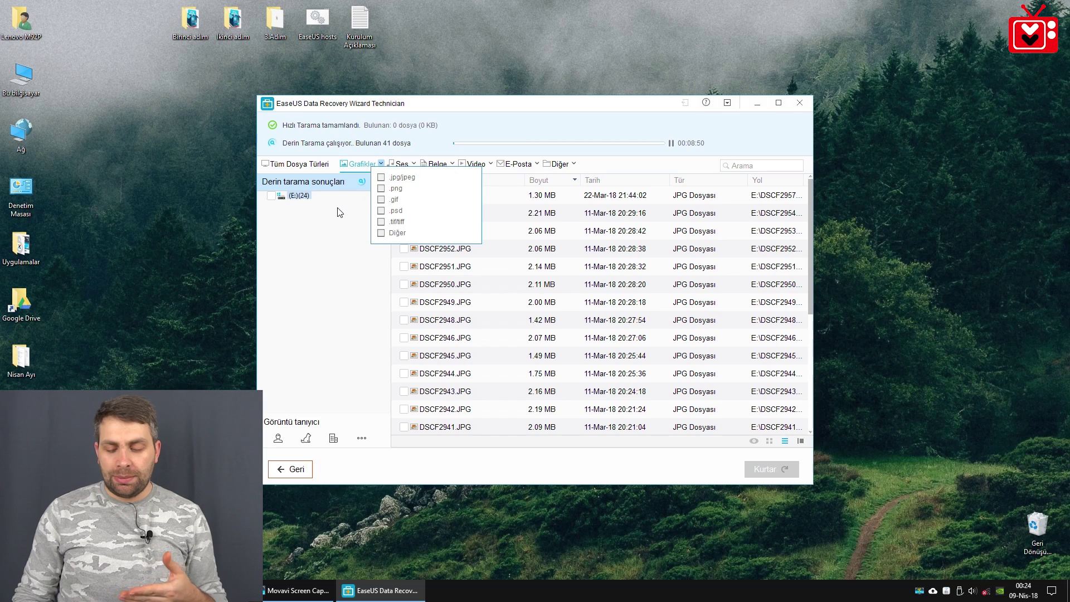
{"action": "left_click", "coordinate": [414, 164]}
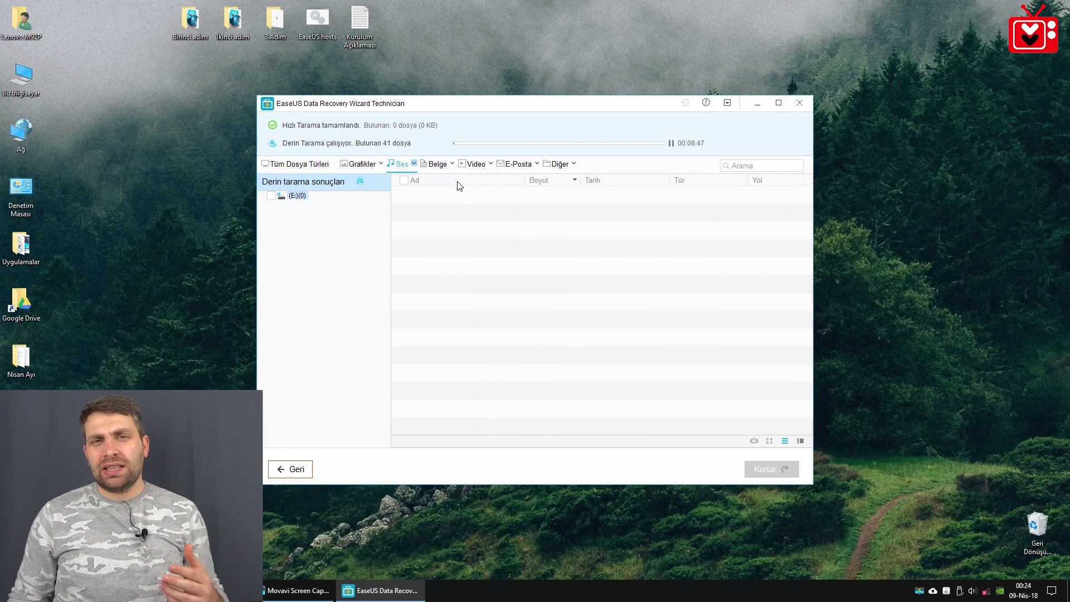
{"action": "left_click", "coordinate": [454, 164]}
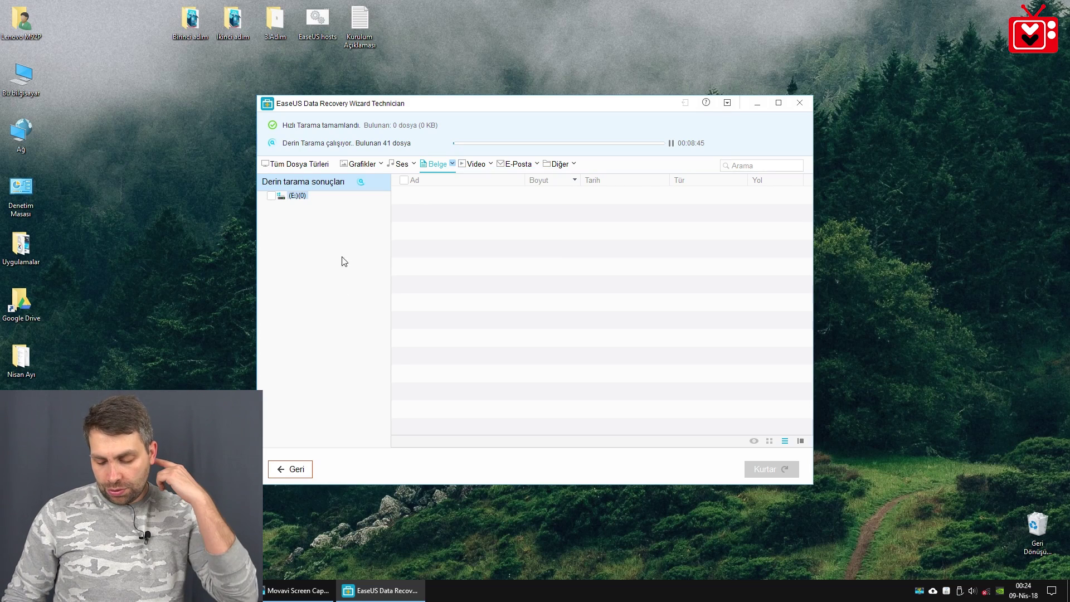
{"action": "left_click", "coordinate": [491, 164]}
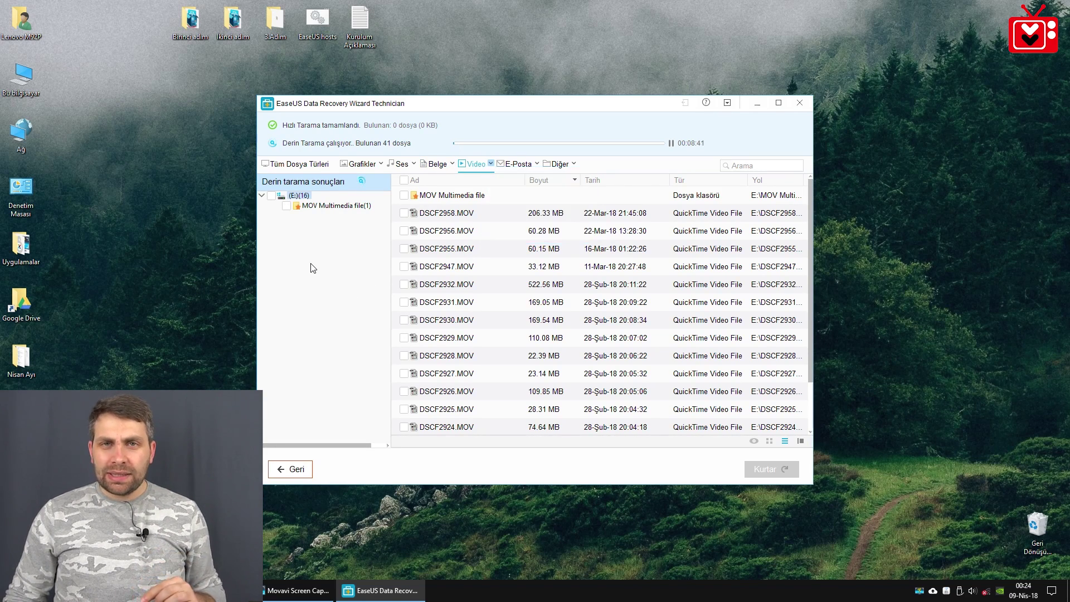
{"action": "left_click", "coordinate": [536, 164]}
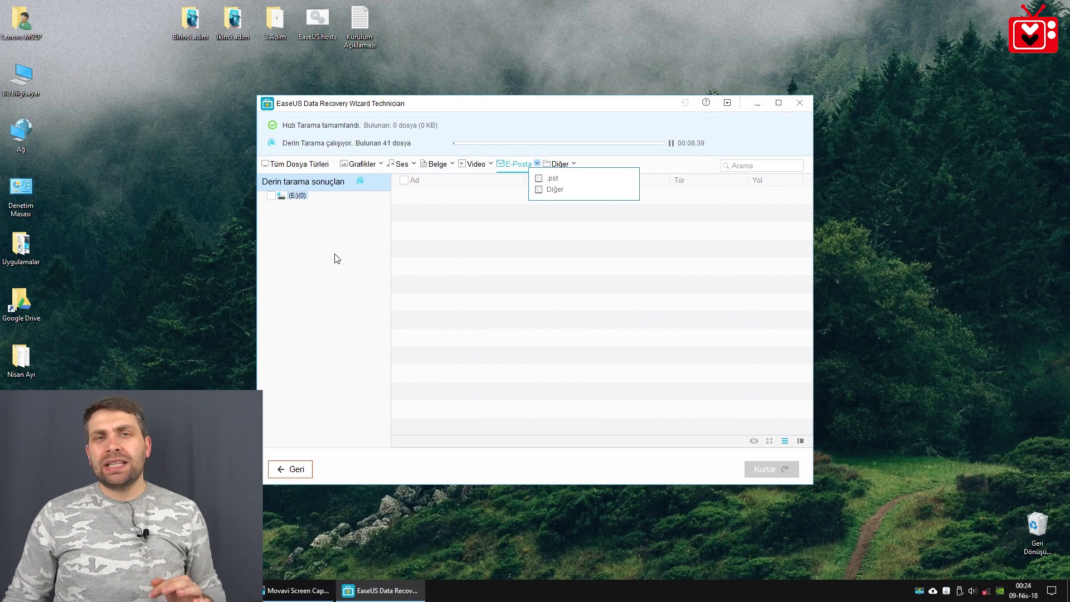
{"action": "left_click", "coordinate": [573, 166]}
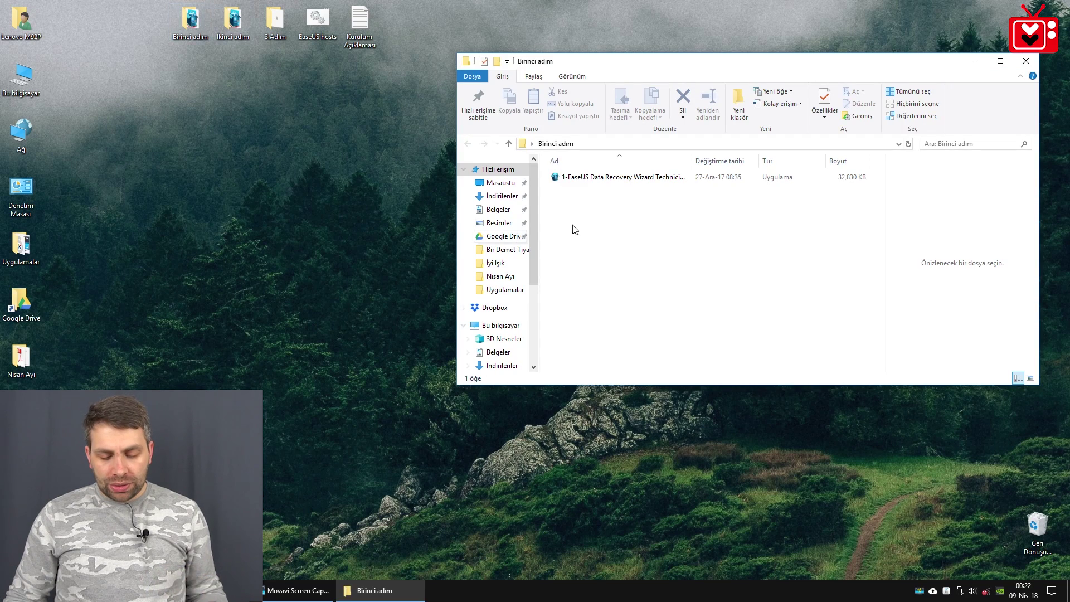
Run the EaseUS Data Recovery Wizard installer in the Birinci adım folder as administrator, with Türkçe as the setup language.
{"action": "right_click", "coordinate": [605, 177]}
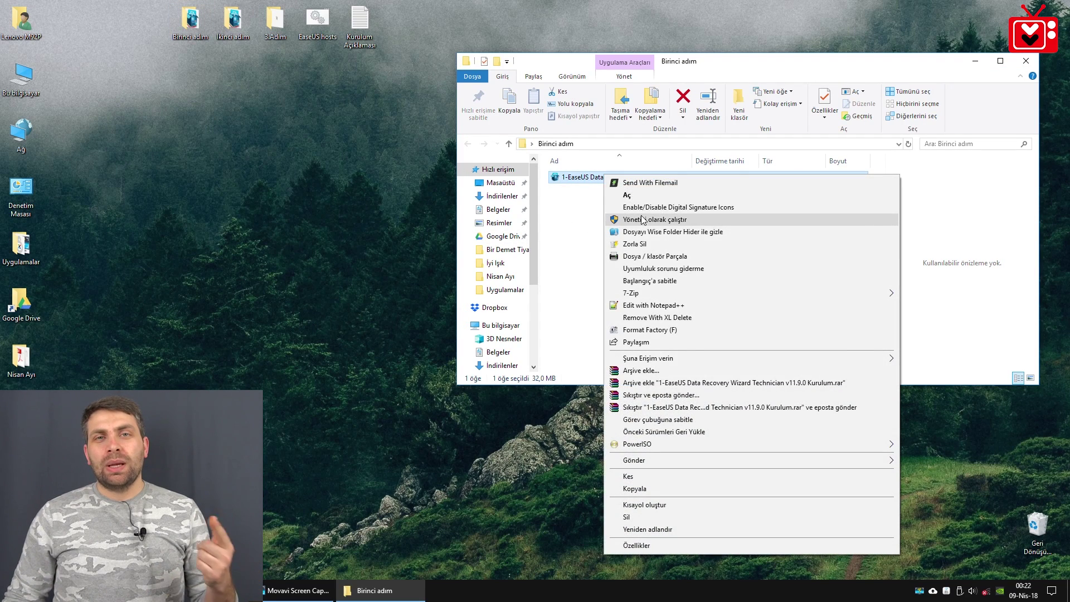
{"action": "left_click", "coordinate": [644, 219]}
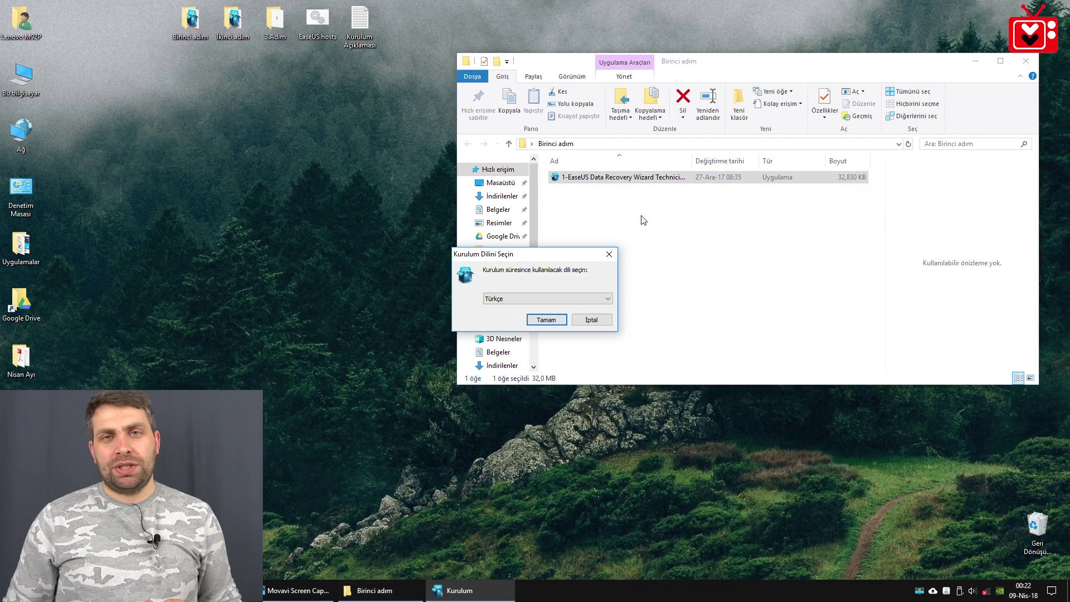
{"action": "left_click", "coordinate": [546, 320]}
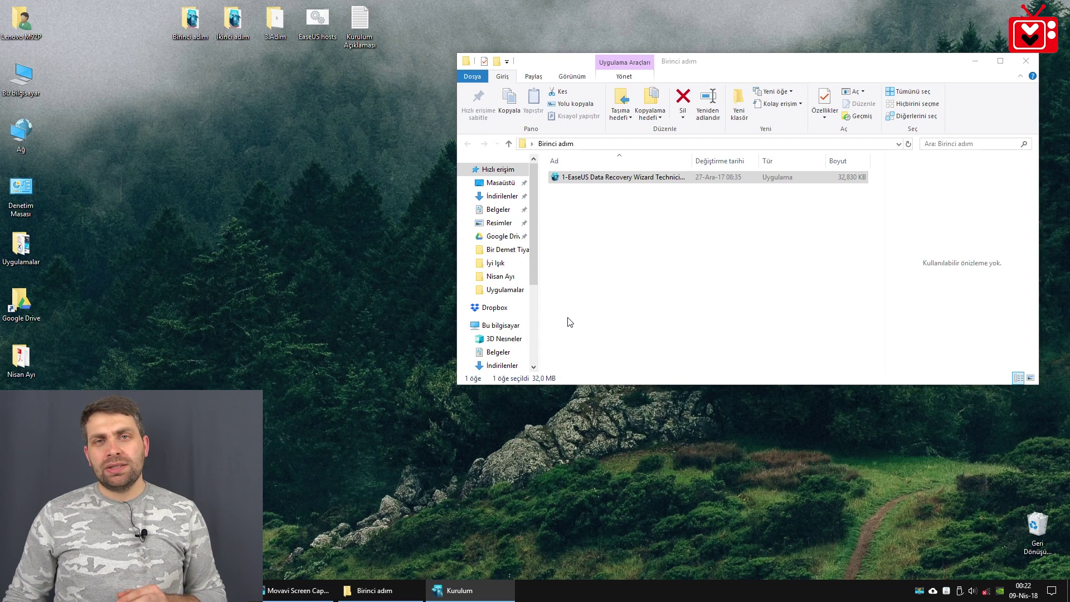
Accept the licence agreement and the default setup options, and start the installation to C:\Program Files\EaseUS\EaseUS Data Recovery Wizard.
{"action": "left_click_drag", "start_coordinate": [574, 61], "coordinate": [389, 128]}
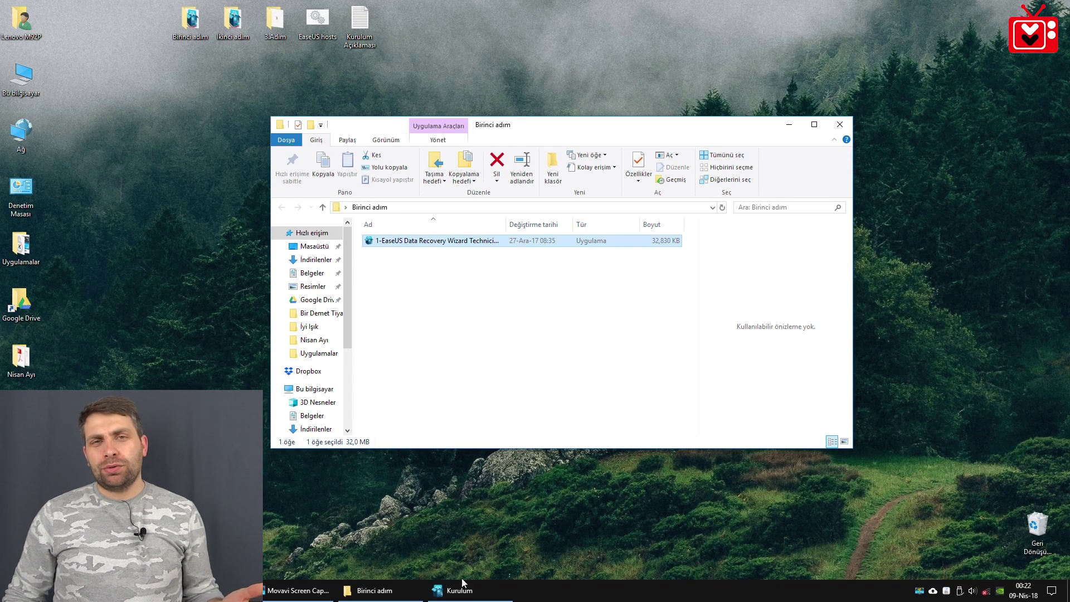
{"action": "left_click", "coordinate": [460, 590]}
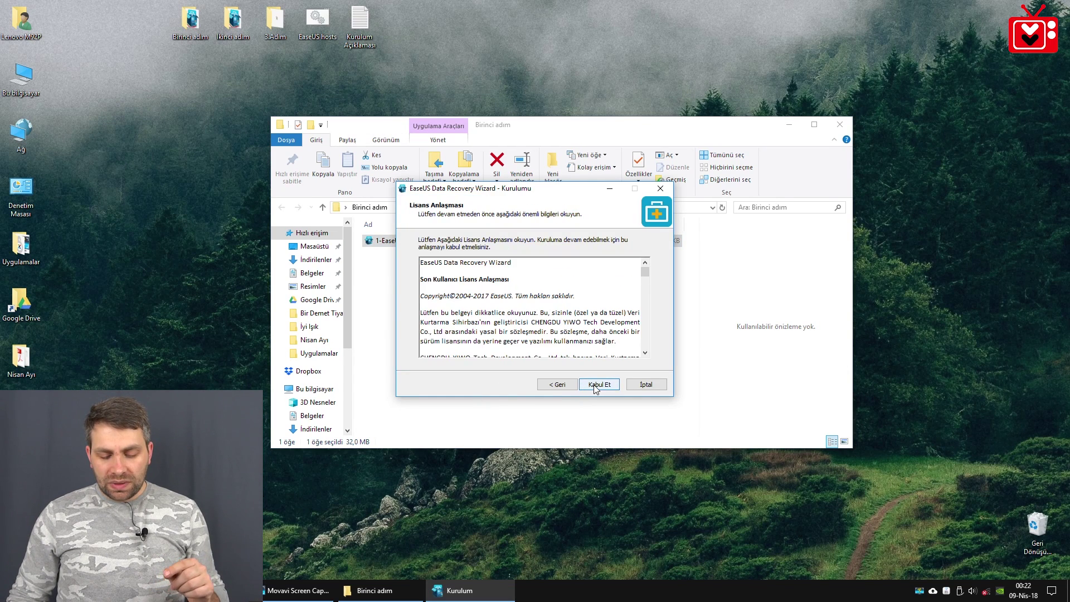
{"action": "left_click", "coordinate": [595, 386]}
{"action": "left_click", "coordinate": [596, 385]}
{"action": "left_click", "coordinate": [595, 386]}
{"action": "left_click", "coordinate": [595, 386]}
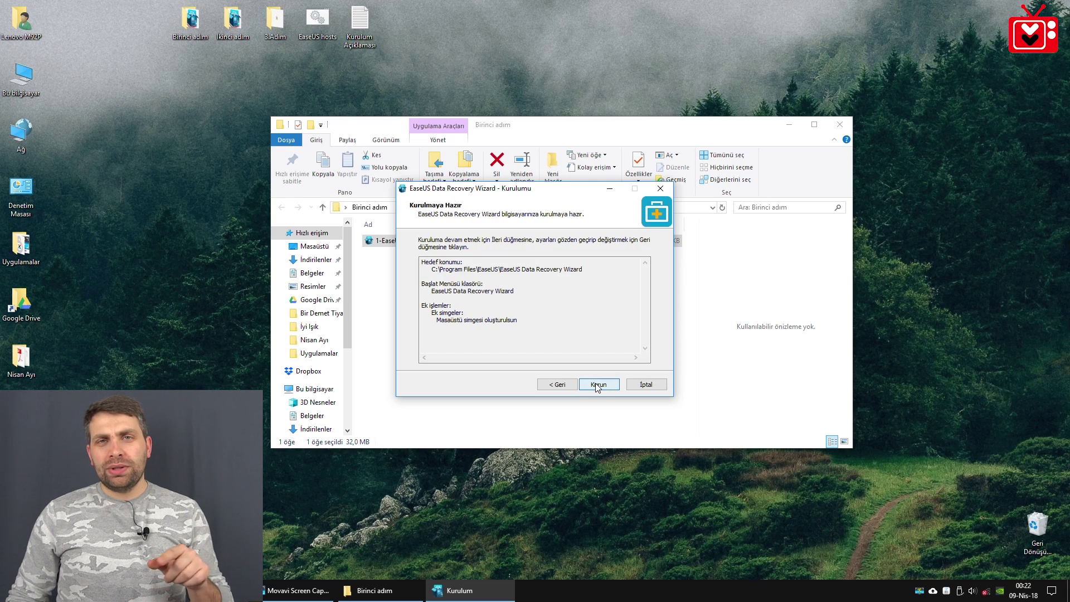
{"action": "left_click", "coordinate": [597, 386]}
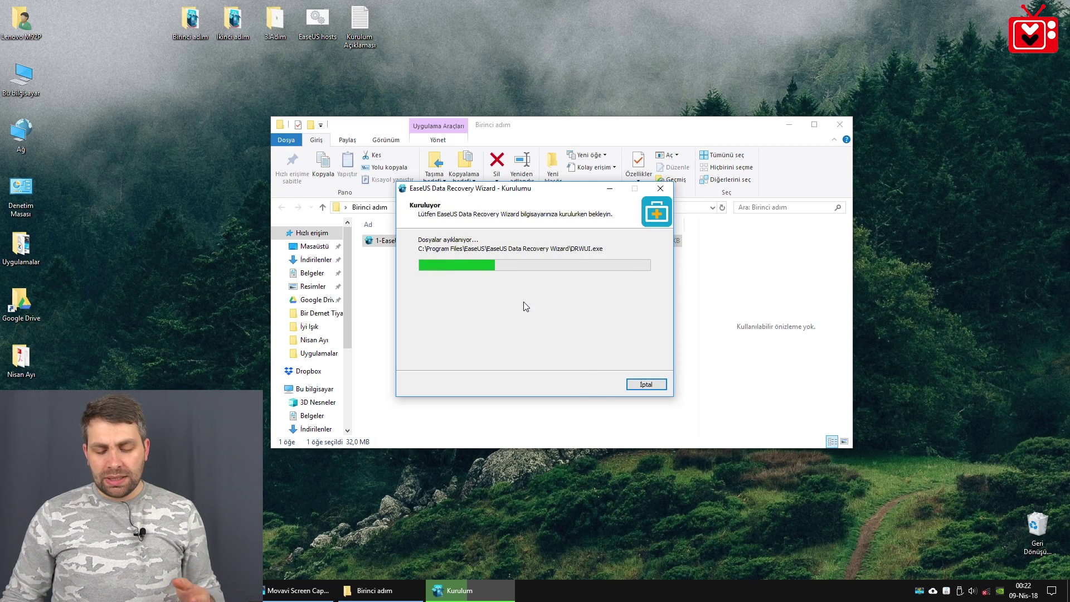
Close the Birinci adım folder window and finish the EaseUS Data Recovery Wizard setup.
{"action": "left_click", "coordinate": [838, 125]}
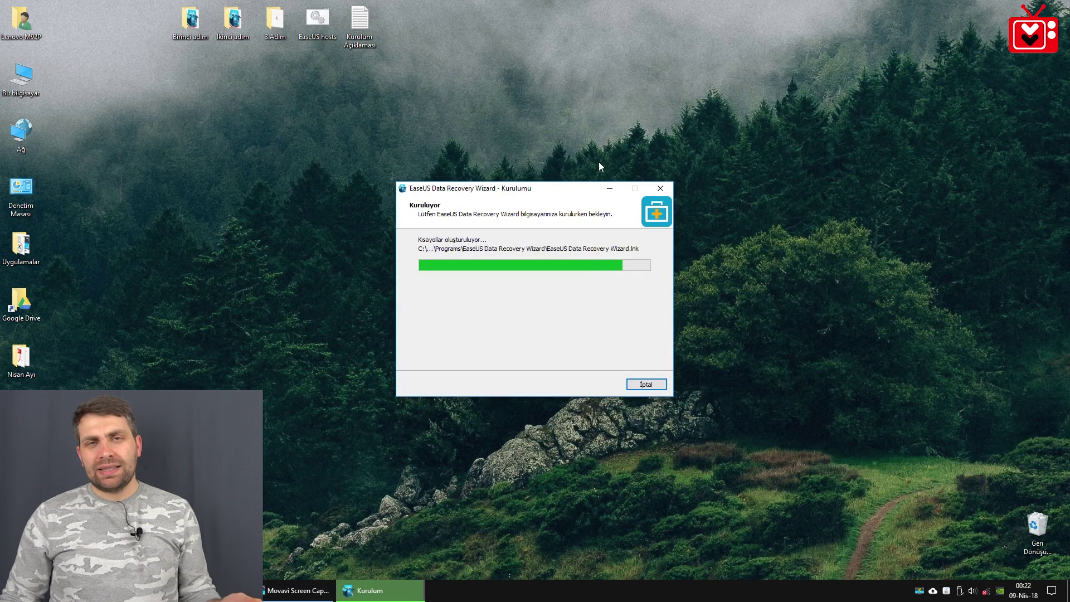
{"action": "left_click", "coordinate": [482, 298]}
{"action": "left_click", "coordinate": [483, 312]}
{"action": "left_click", "coordinate": [603, 385]}
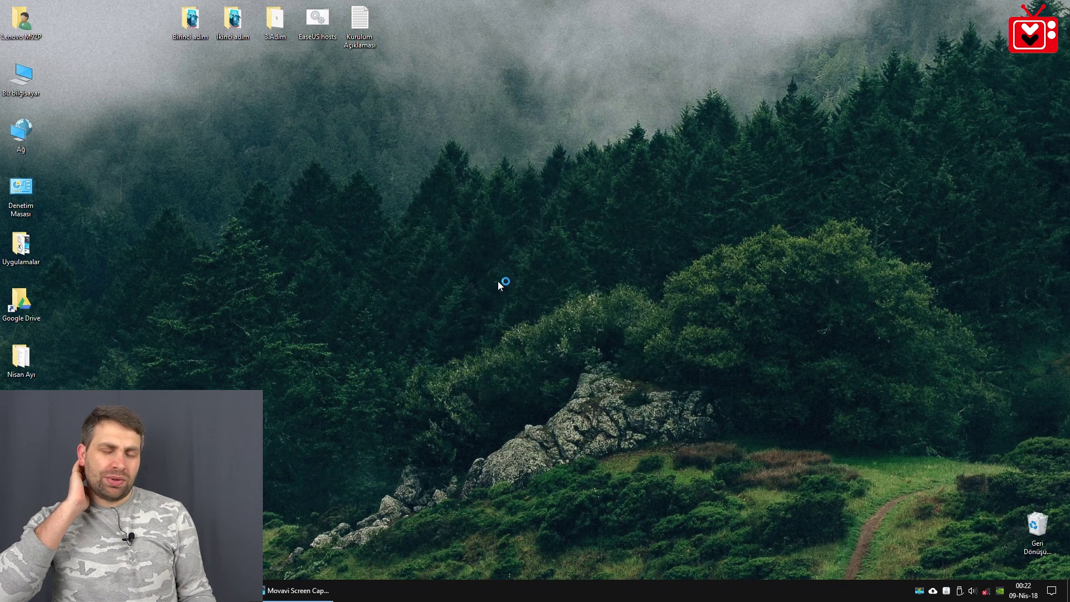
{"action": "key", "text": "alt+F4"}
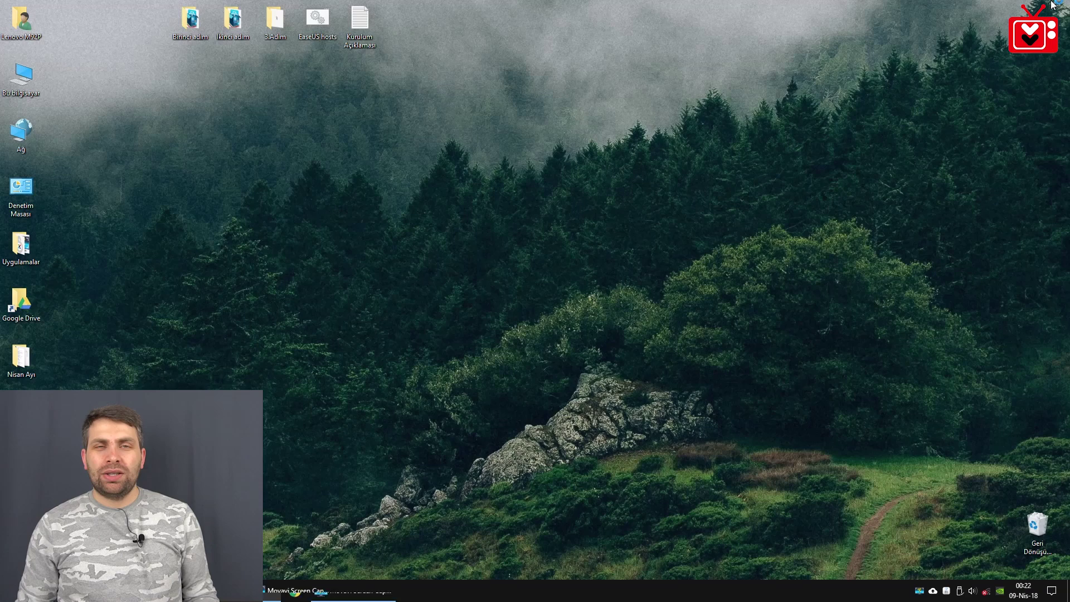
Run the Cracker application in the İkinci adım folder as administrator, accept its licensing prompt and close the folder window.
{"action": "double_click", "coordinate": [231, 15]}
{"action": "right_click", "coordinate": [420, 246]}
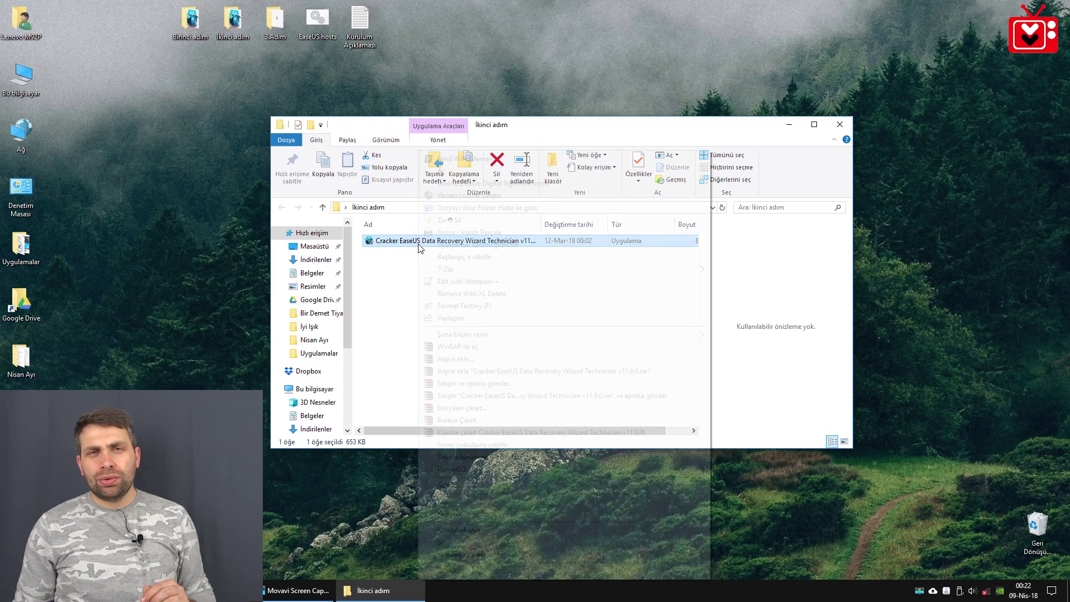
{"action": "left_click", "coordinate": [443, 195]}
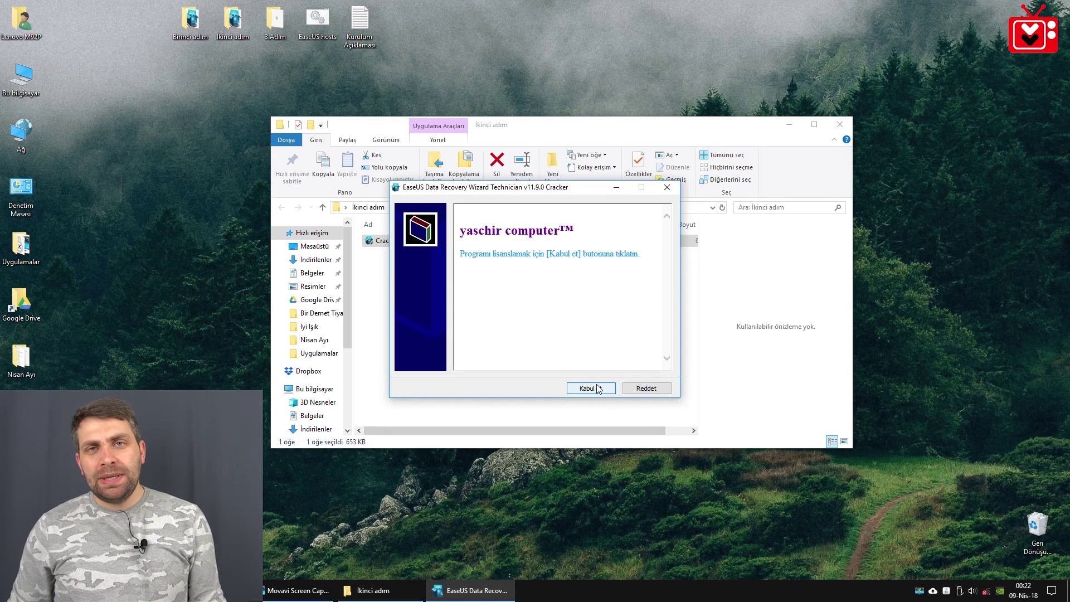
{"action": "left_click", "coordinate": [590, 388]}
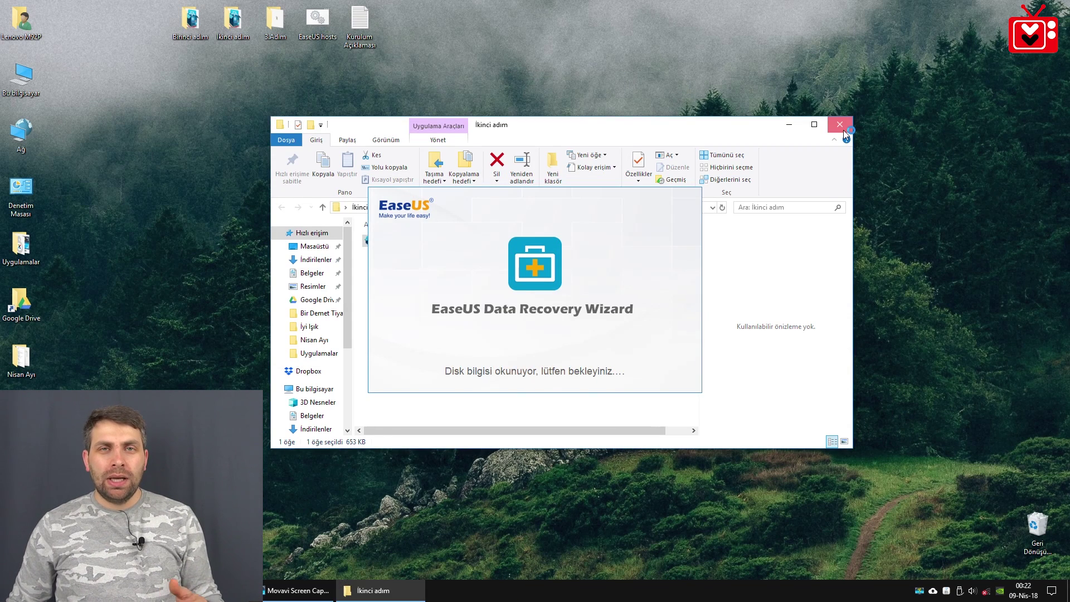
{"action": "left_click", "coordinate": [843, 131]}
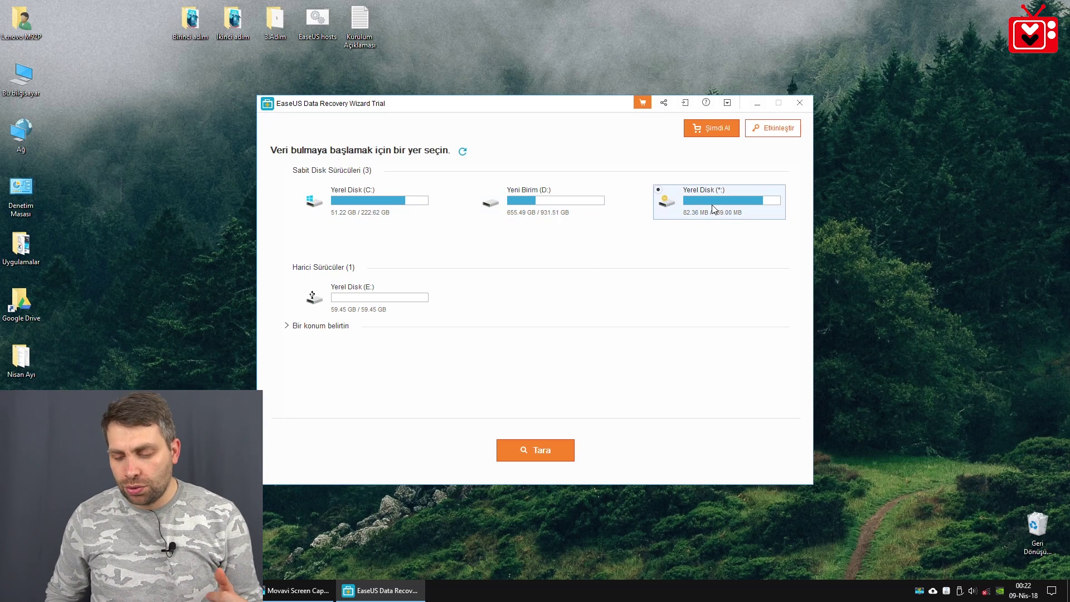
Select the external drive (E:) and copy the first Technician licence code from the Kurulum Açıklaması text file.
{"action": "left_click", "coordinate": [374, 296]}
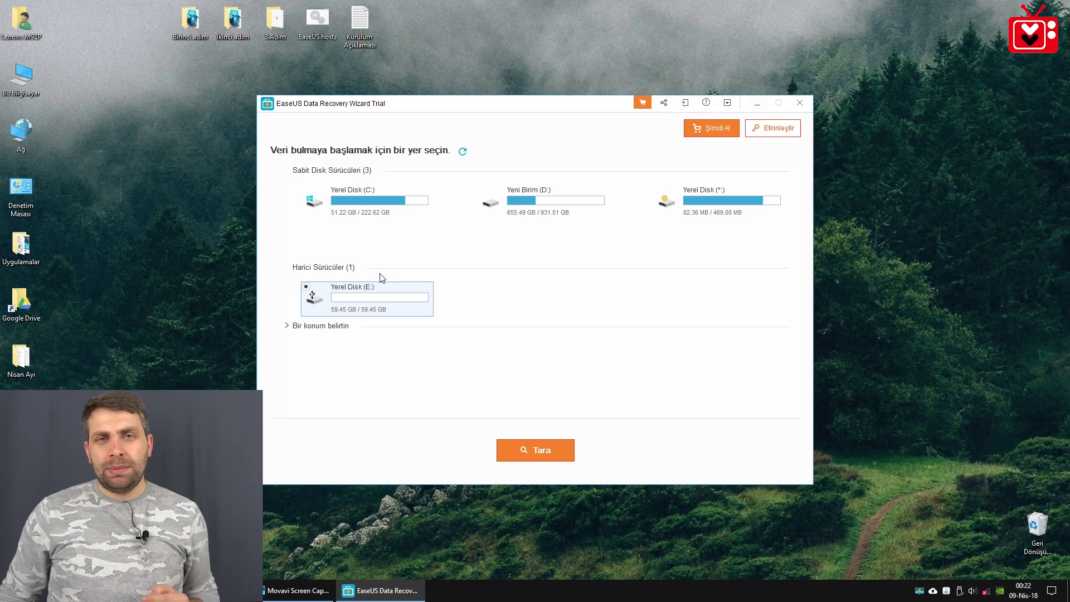
{"action": "left_click", "coordinate": [362, 14]}
{"action": "double_click", "coordinate": [362, 14]}
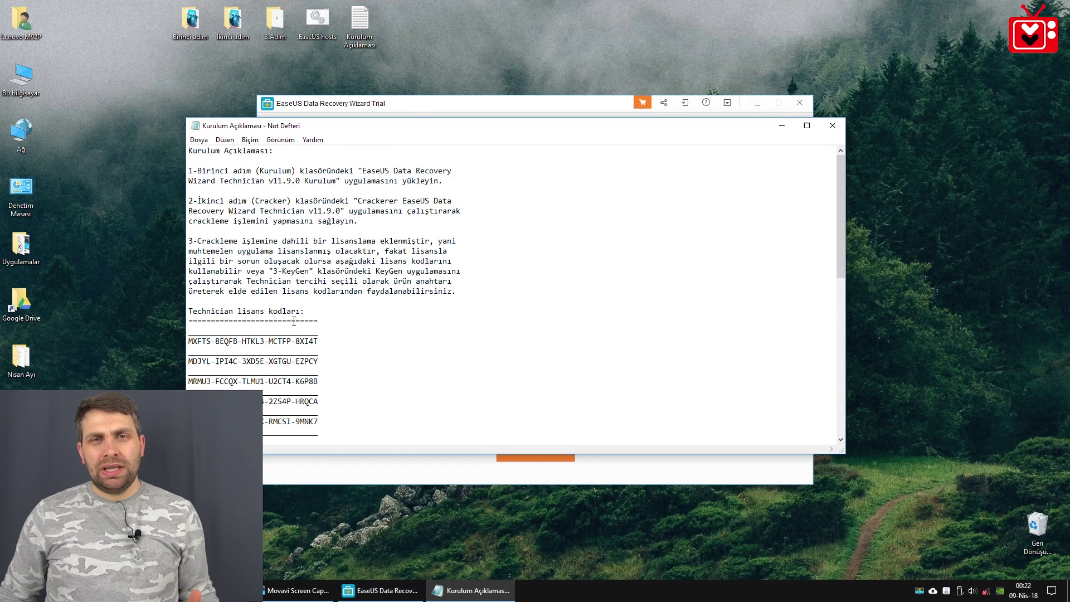
{"action": "left_click_drag", "start_coordinate": [321, 345], "coordinate": [176, 344]}
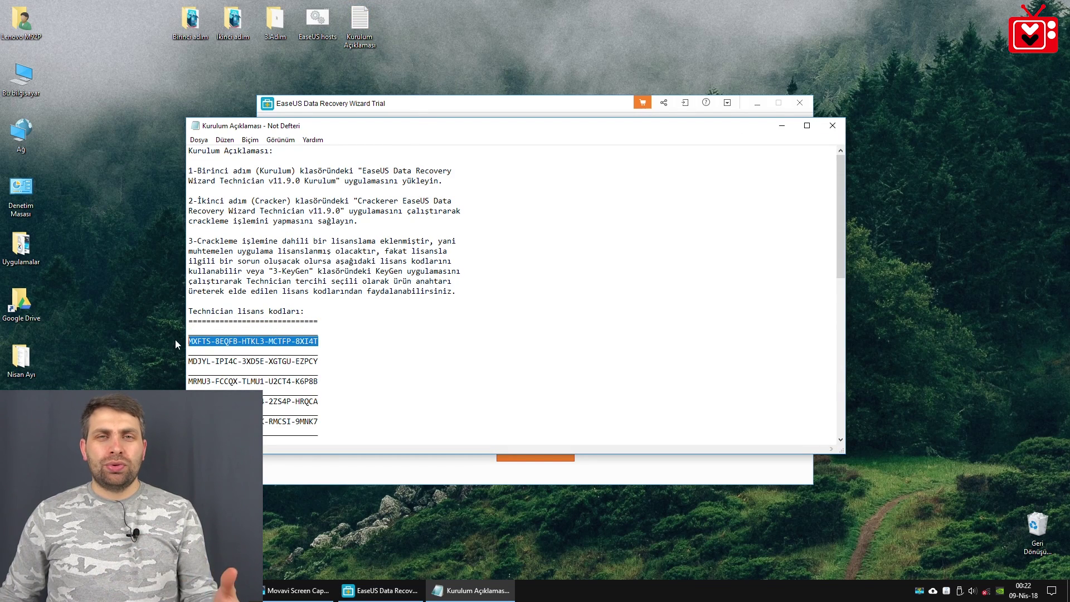
{"action": "right_click", "coordinate": [201, 342]}
{"action": "left_click", "coordinate": [228, 377]}
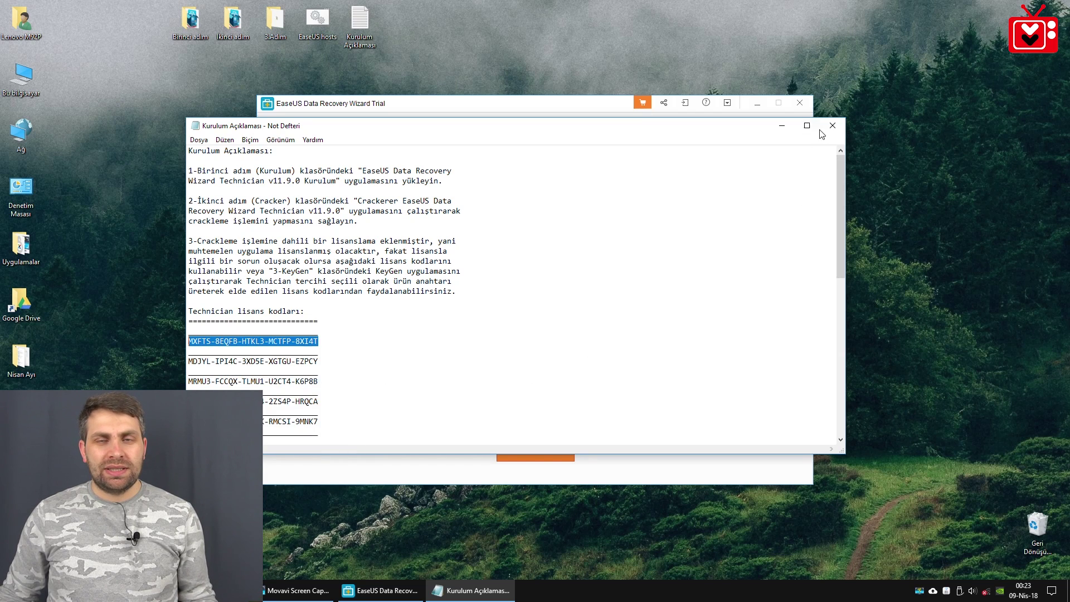
{"action": "left_click", "coordinate": [827, 126]}
Activate the trial version by pasting the copied licence code into the Lisans Kodu field.
{"action": "left_click", "coordinate": [784, 130]}
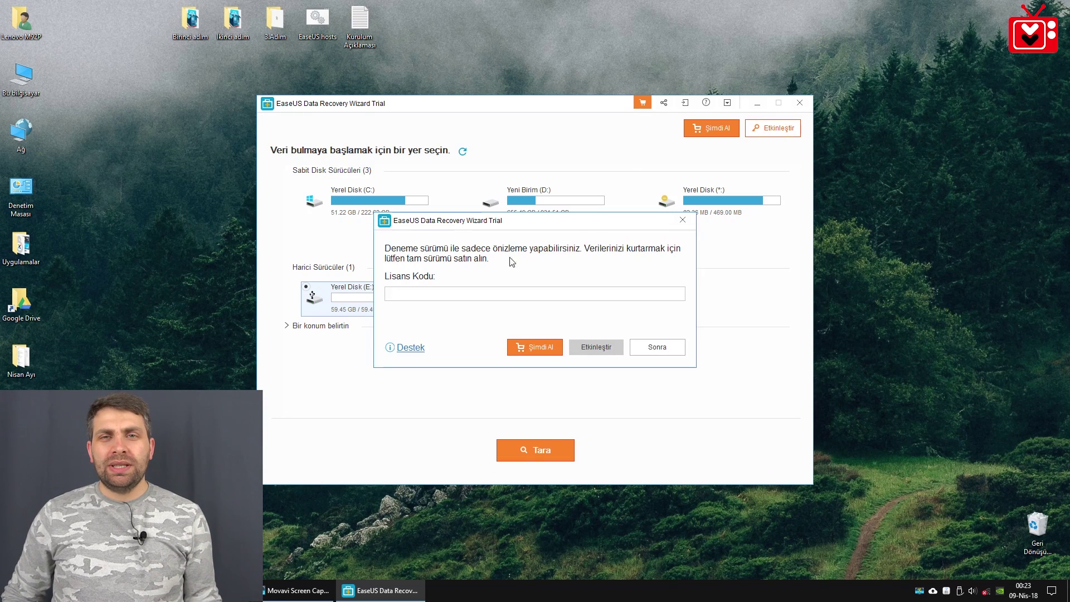
{"action": "right_click", "coordinate": [477, 292]}
{"action": "left_click", "coordinate": [521, 341]}
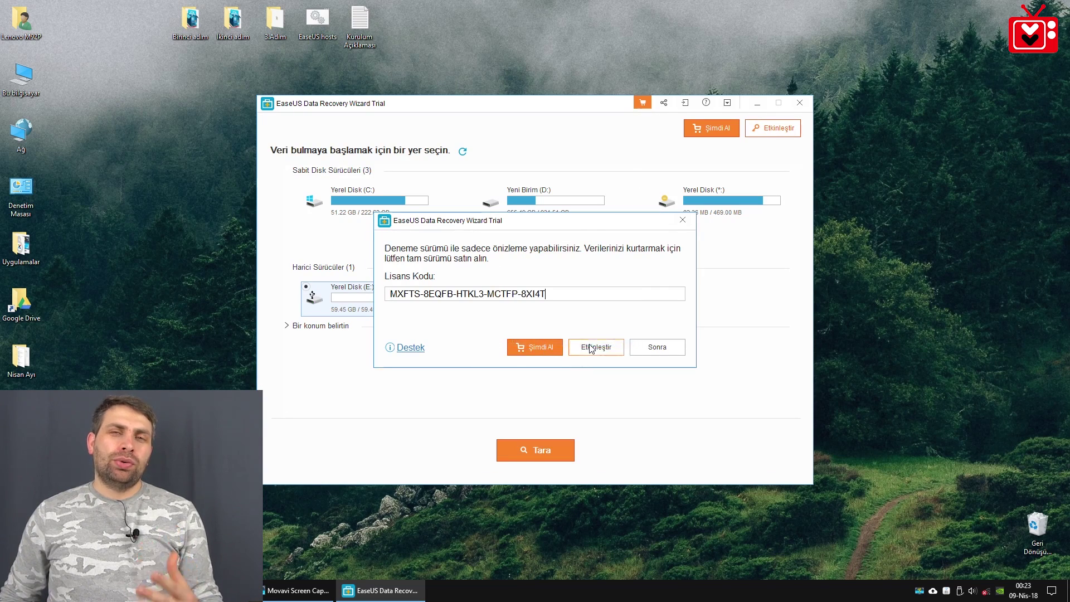
{"action": "left_click", "coordinate": [592, 346]}
{"action": "left_click", "coordinate": [660, 352]}
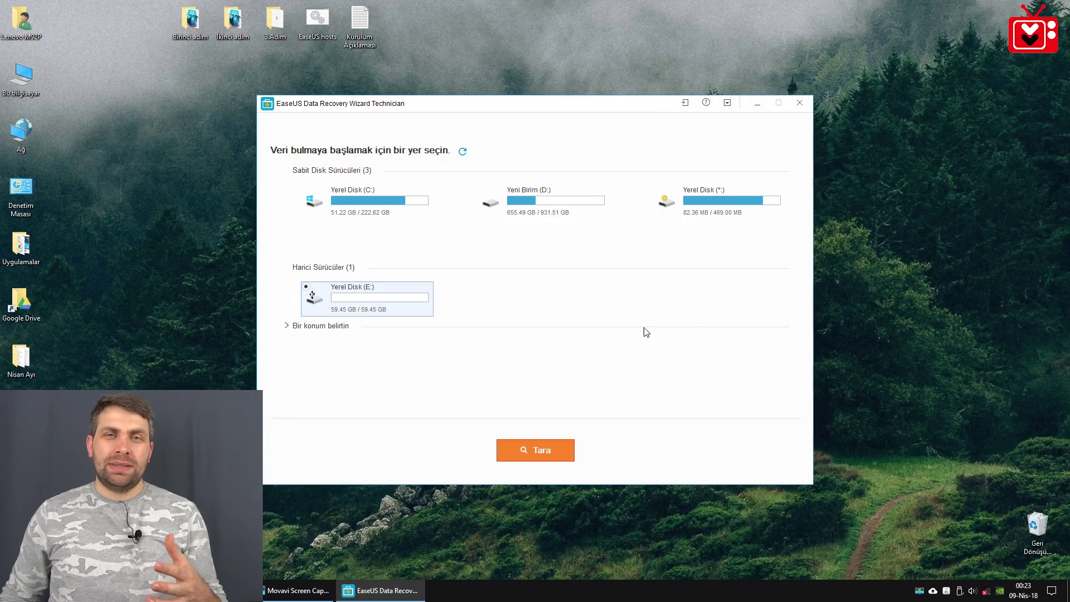